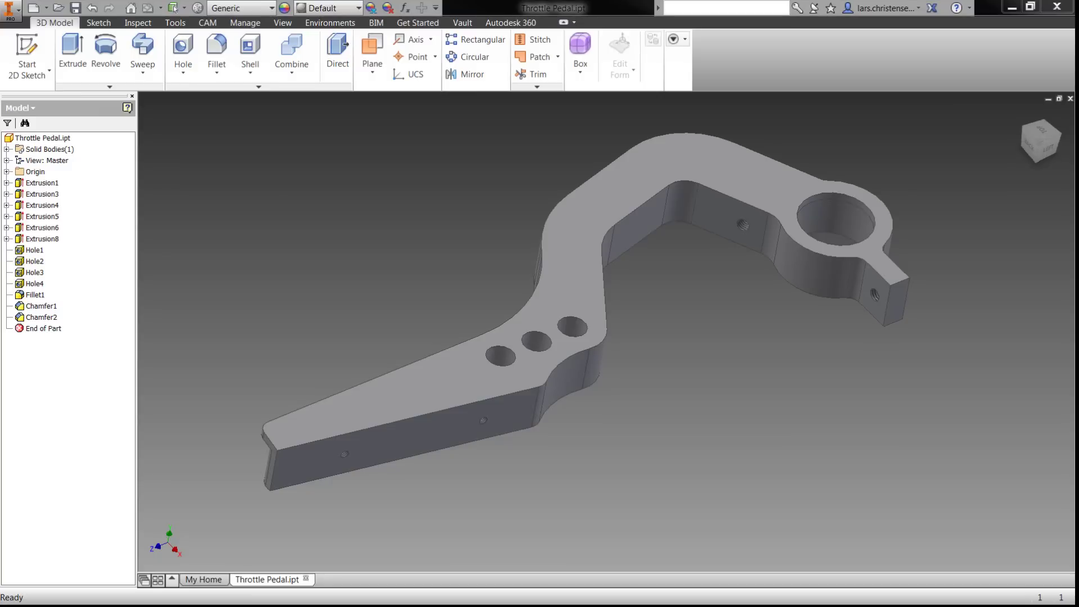
- In Application Options > Colors, preview several schemes, then apply Presentation and close the dialog
{"action": "left_click", "coordinate": [183, 23]}
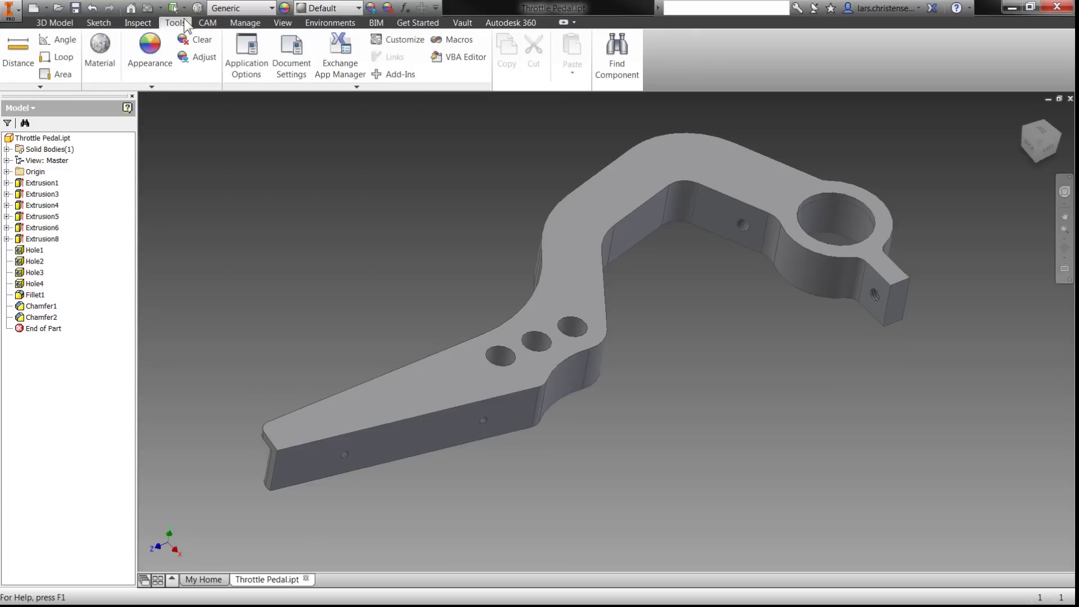
{"action": "left_click", "coordinate": [239, 63]}
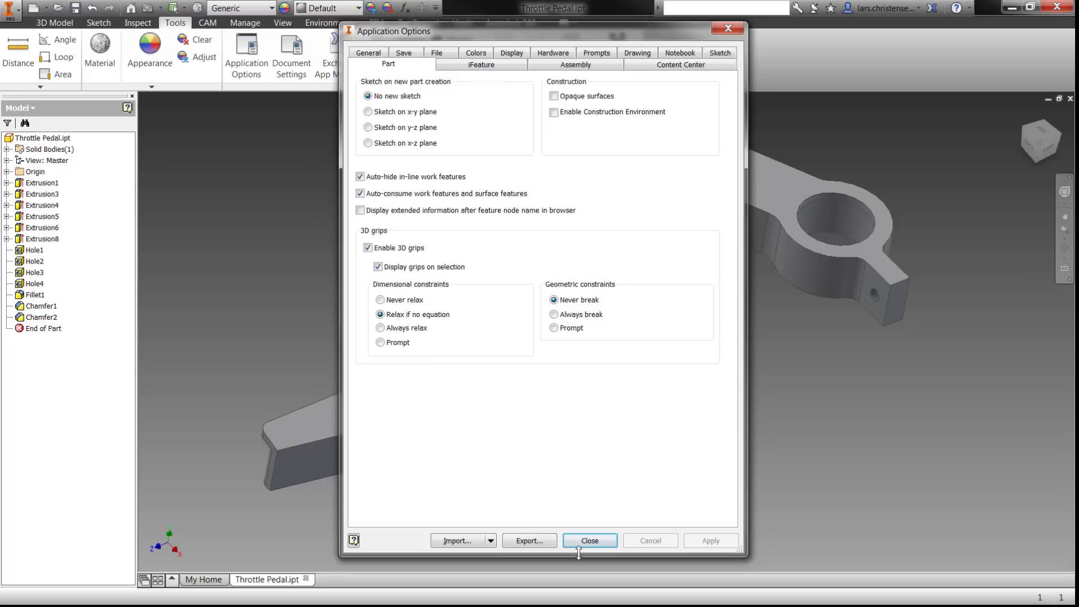
{"action": "left_click", "coordinate": [470, 55]}
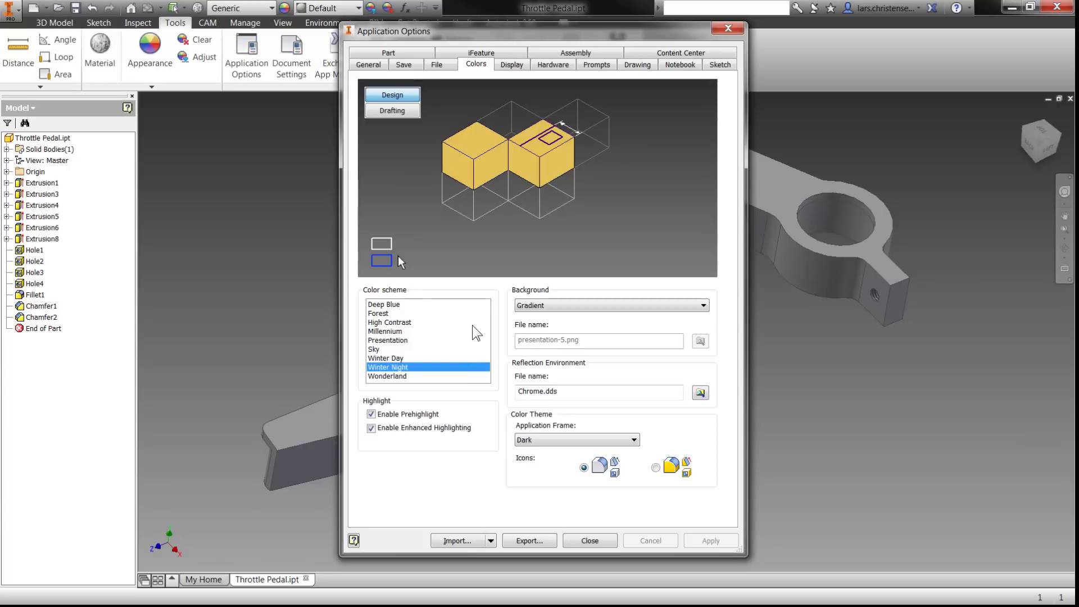
{"action": "left_click", "coordinate": [470, 305]}
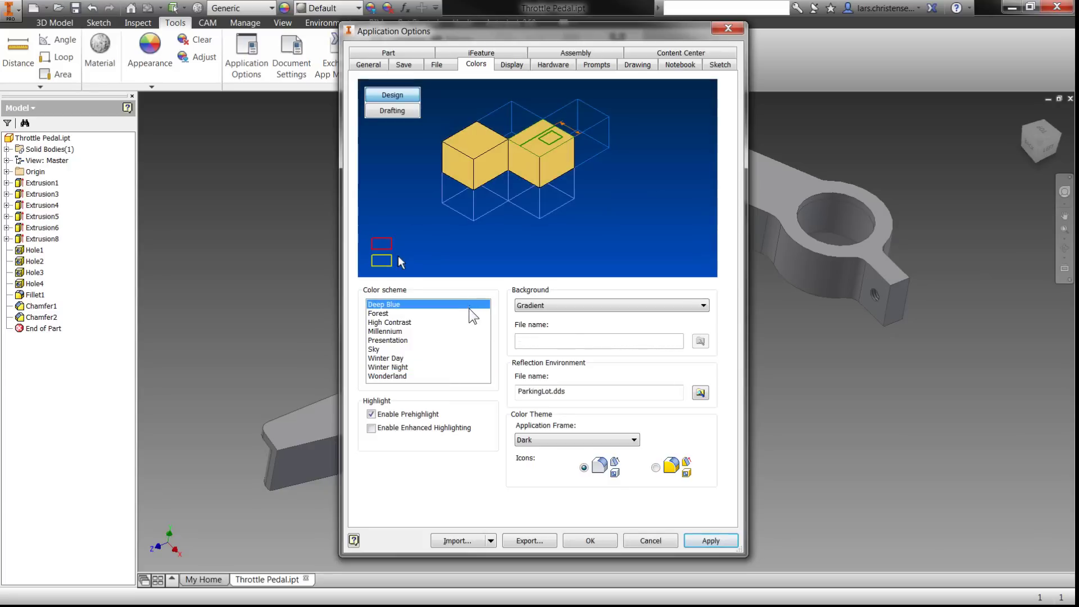
{"action": "left_click", "coordinate": [461, 324]}
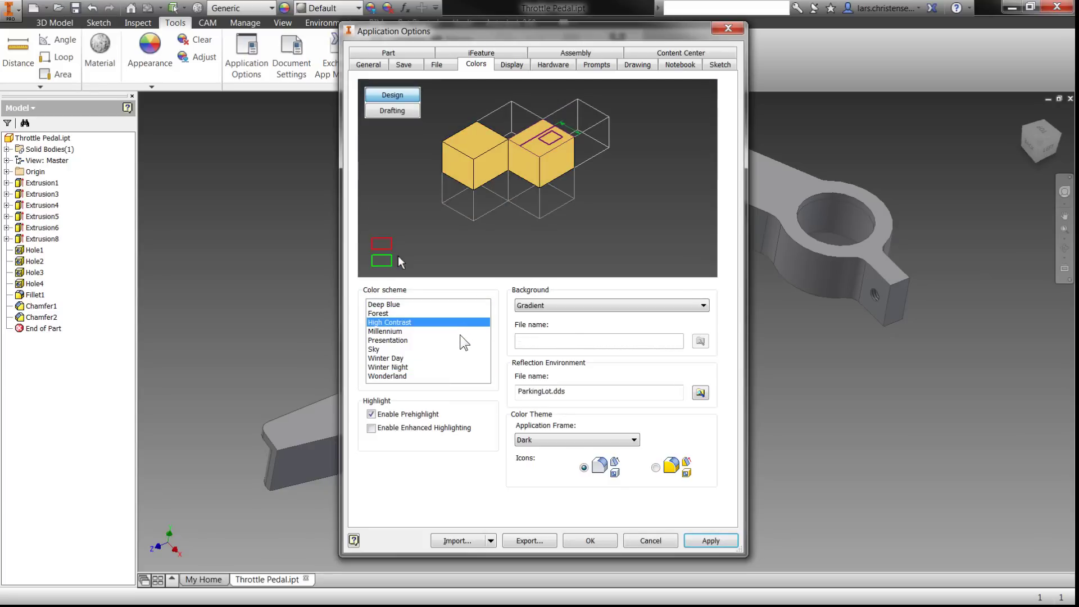
{"action": "left_click", "coordinate": [460, 334]}
{"action": "left_click", "coordinate": [458, 340]}
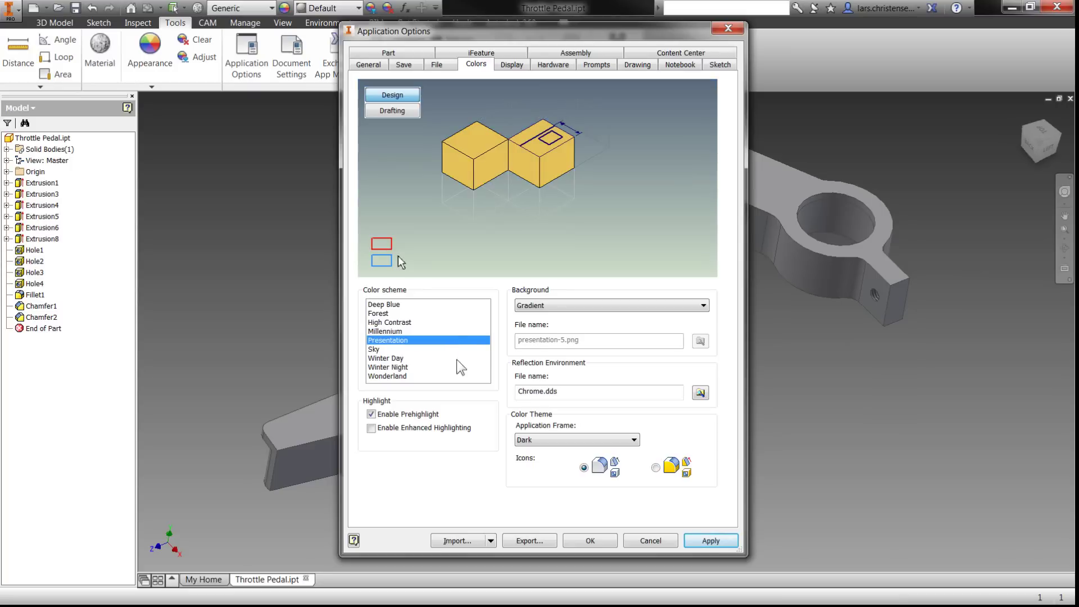
{"action": "left_click", "coordinate": [708, 542]}
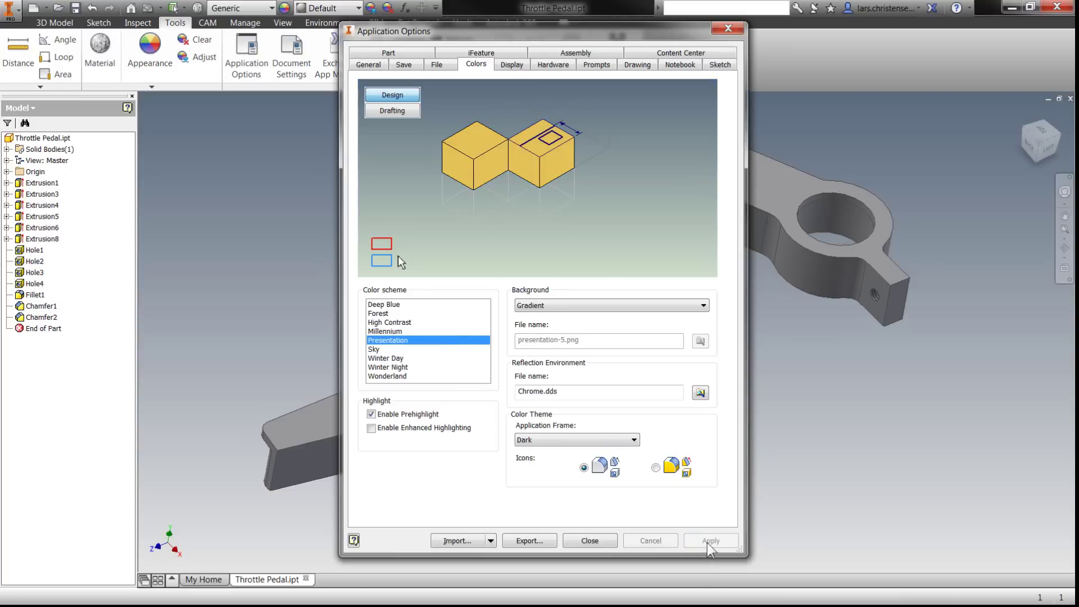
{"action": "left_click", "coordinate": [590, 541]}
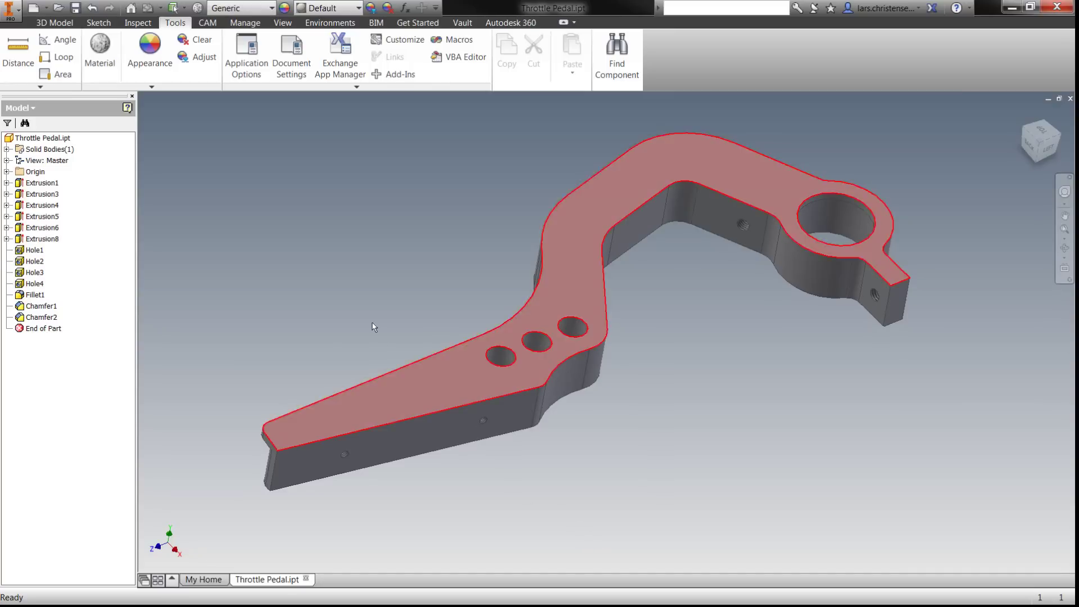
- Set the View tab's visual style to Realistic
{"action": "left_click", "coordinate": [282, 23]}
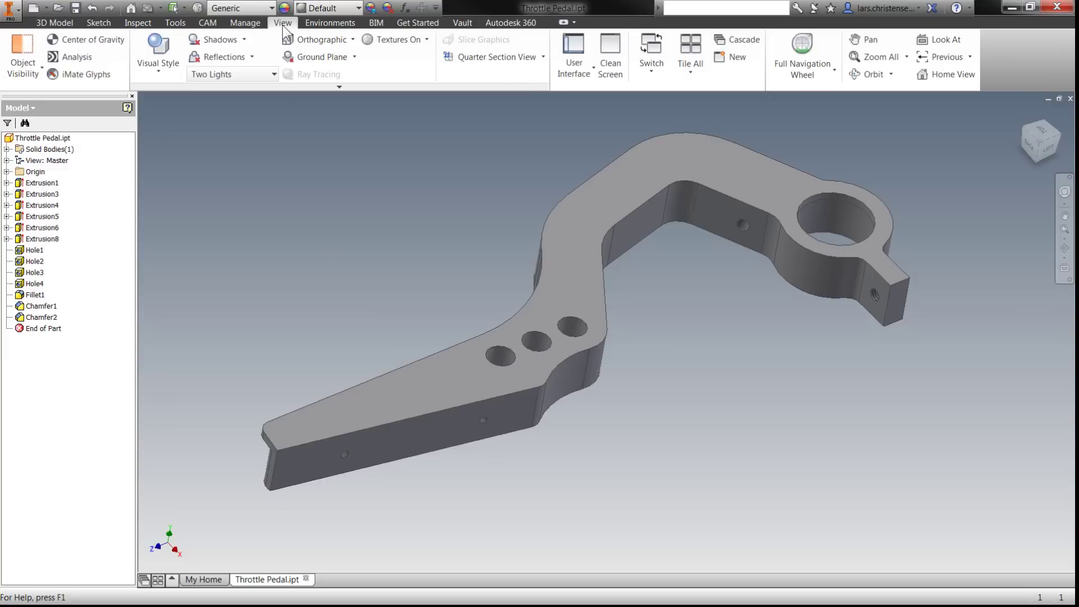
{"action": "left_click", "coordinate": [160, 55]}
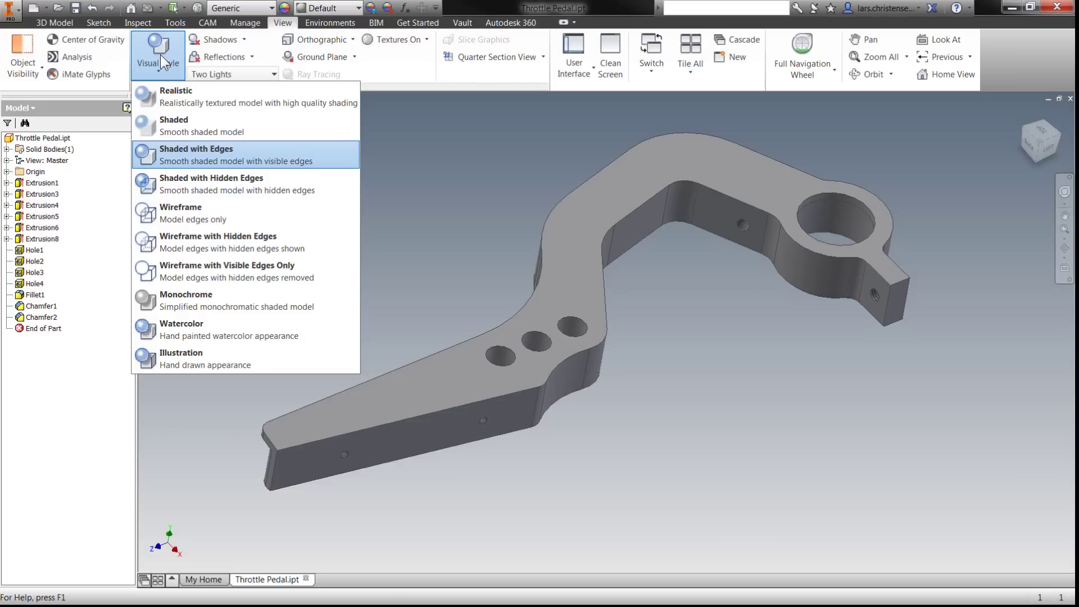
{"action": "left_click", "coordinate": [156, 95]}
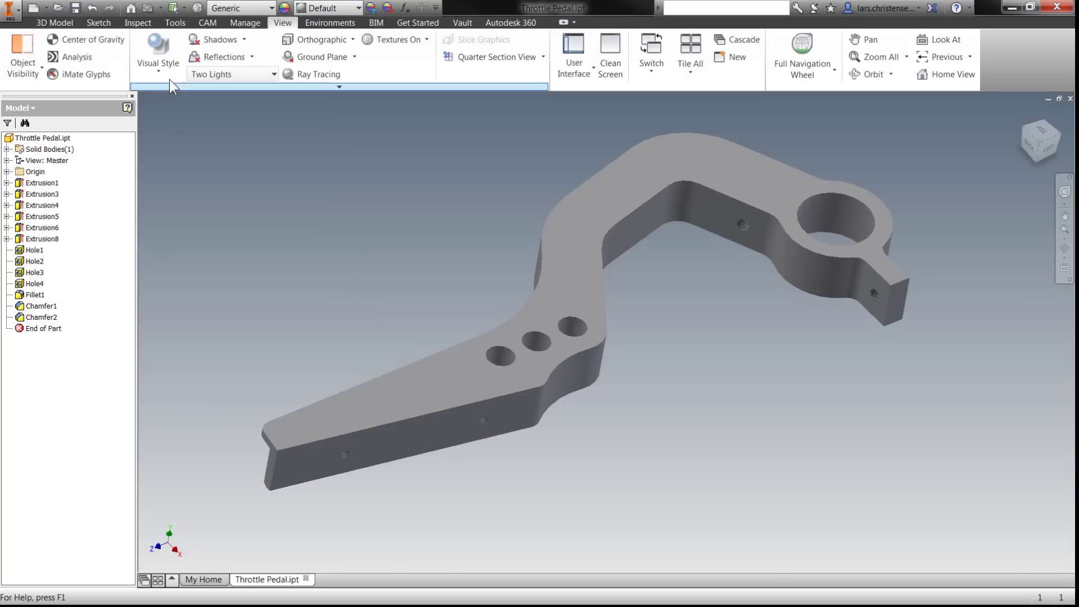
- Enable Ground Shadows from the Shadows menu, then reset the view with F6
{"action": "left_click", "coordinate": [245, 38]}
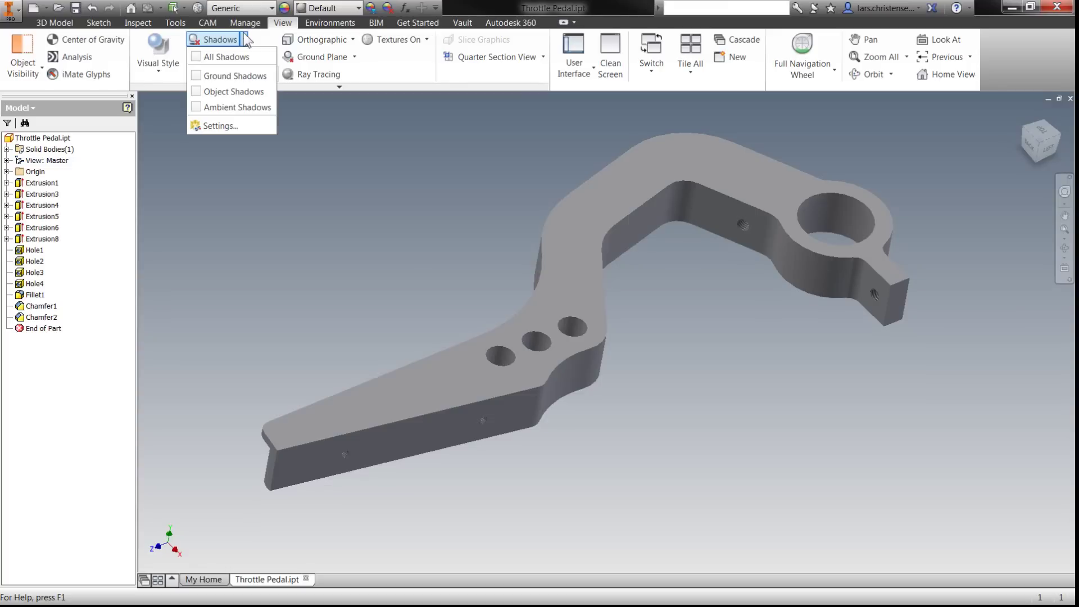
{"action": "left_click", "coordinate": [227, 74]}
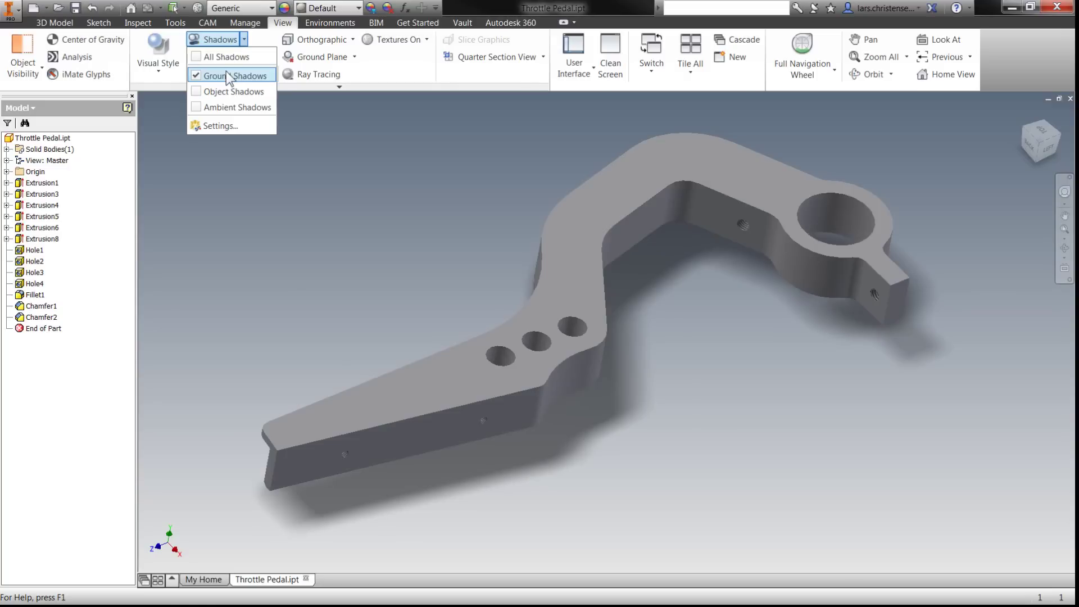
{"action": "left_click", "coordinate": [356, 127]}
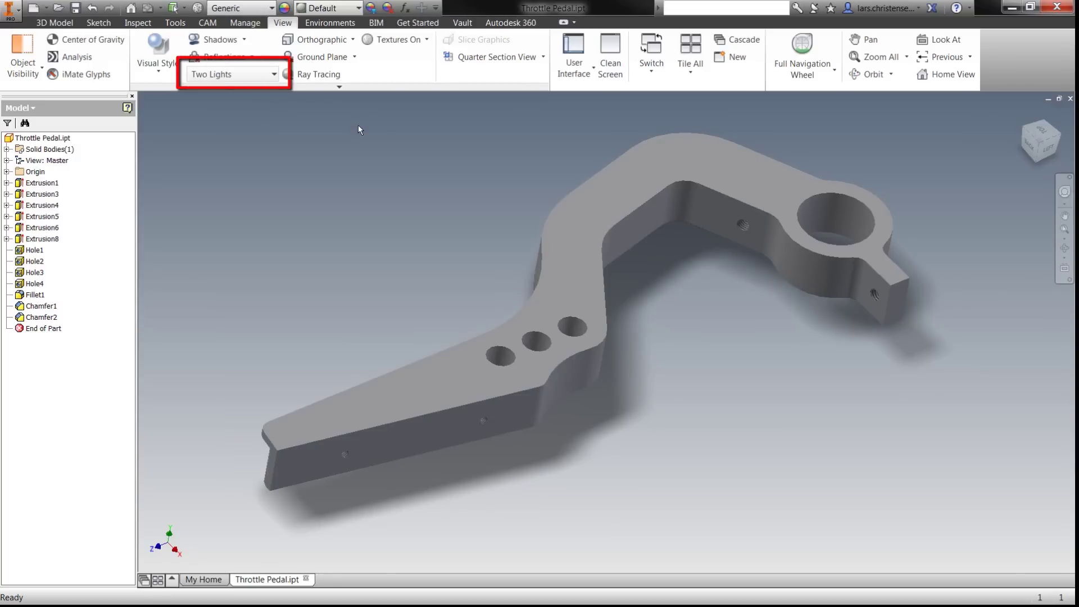
{"action": "key", "text": "F6"}
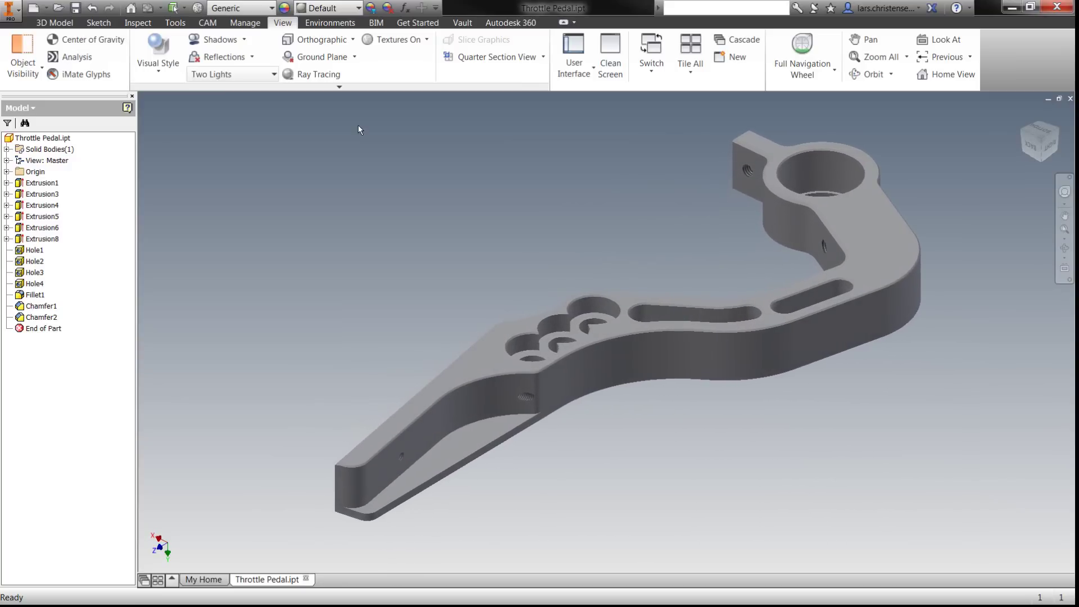
- Set the ViewCube's overhead orientation as the Top view, then return to Home view
{"action": "left_click", "coordinate": [1040, 127]}
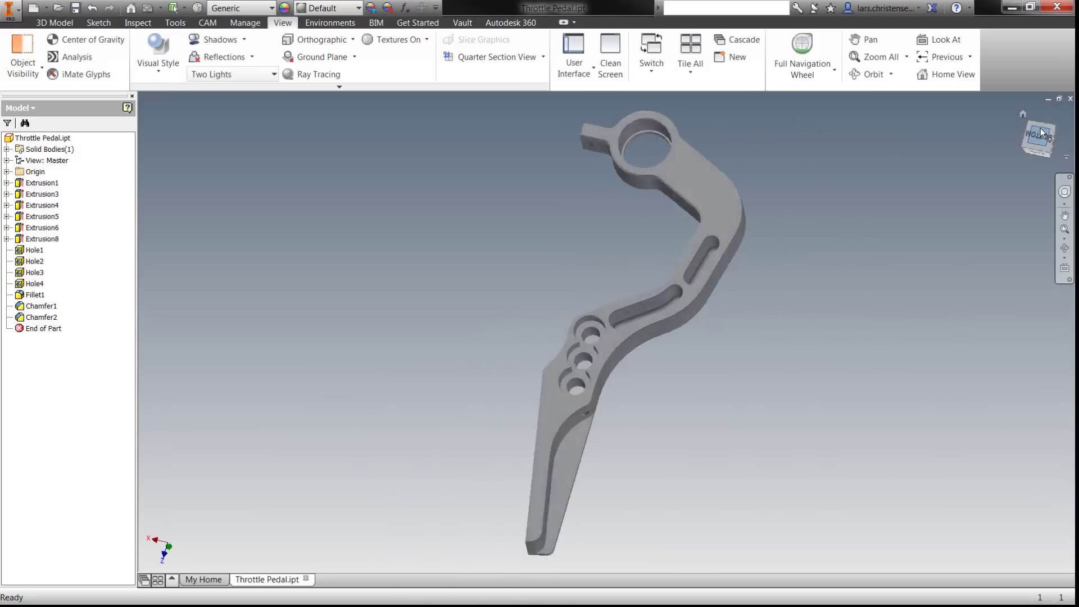
{"action": "right_click", "coordinate": [1044, 137]}
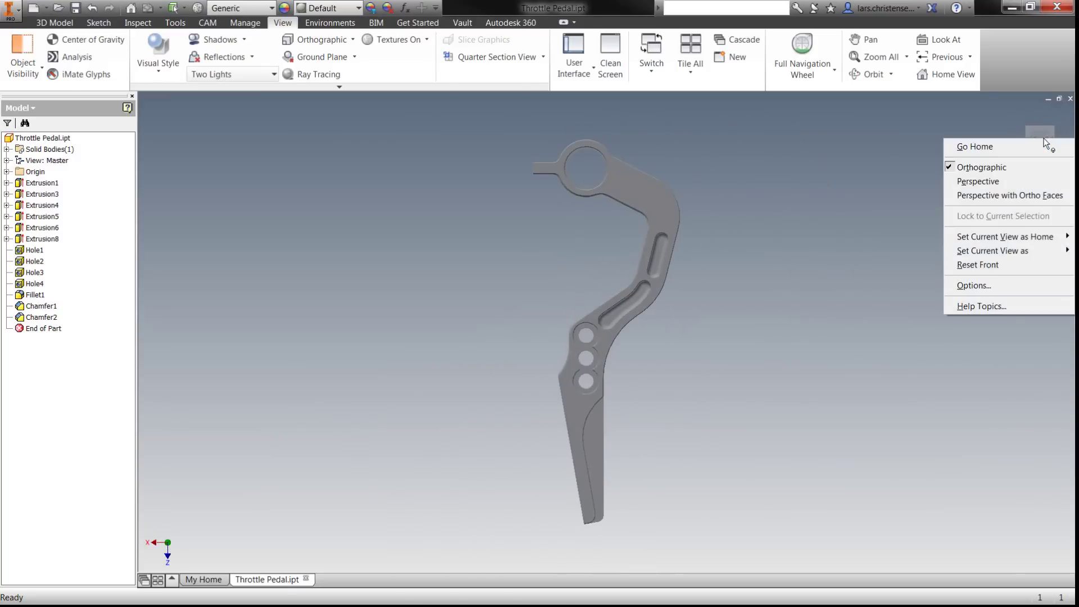
{"action": "mouse_move", "coordinate": [988, 251]}
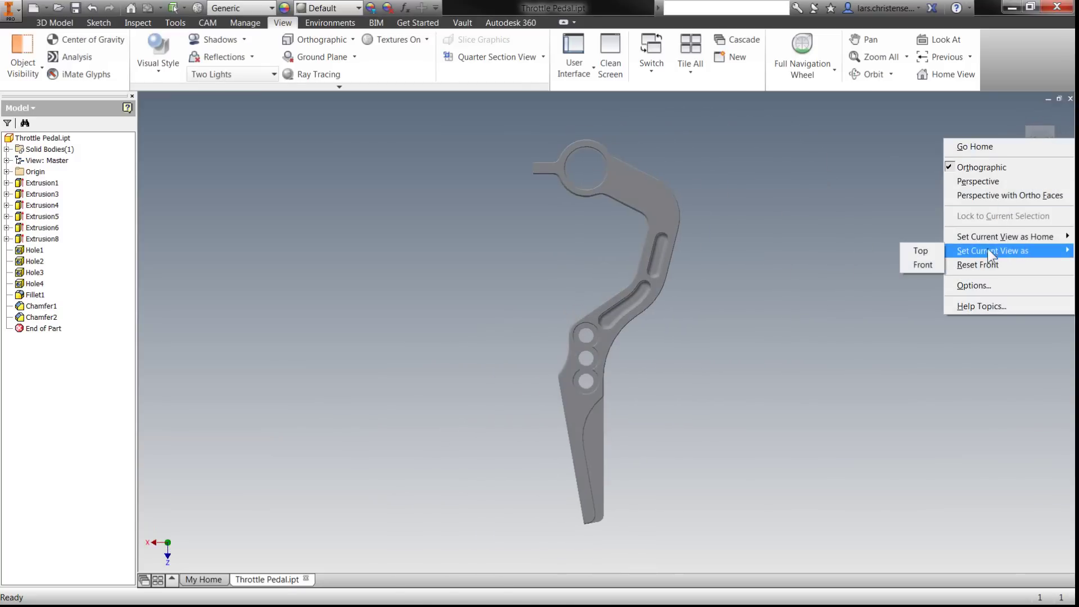
{"action": "left_click", "coordinate": [929, 250]}
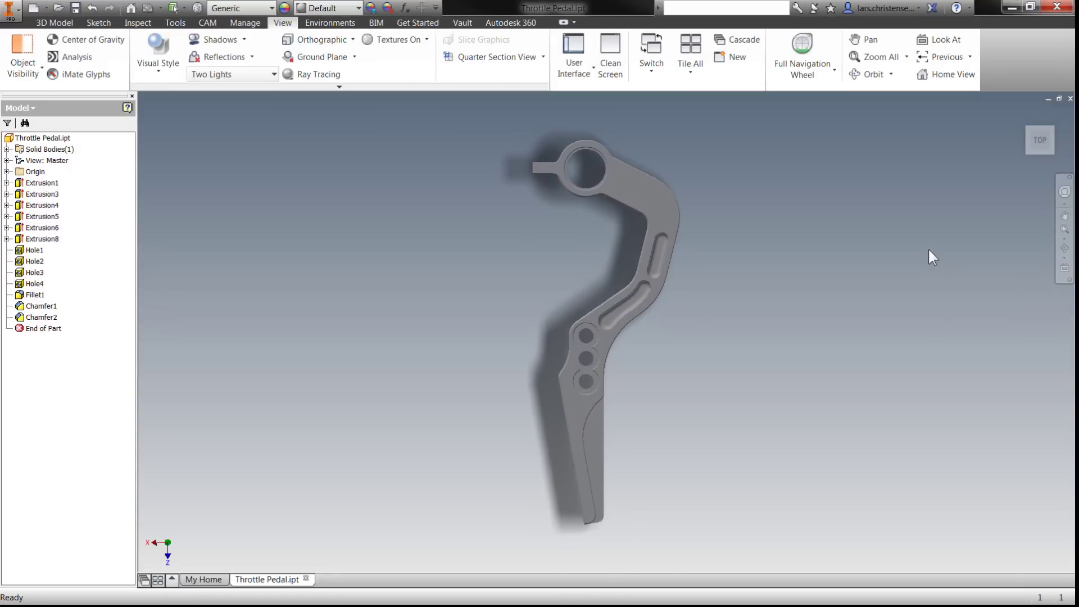
{"action": "key", "text": "F6"}
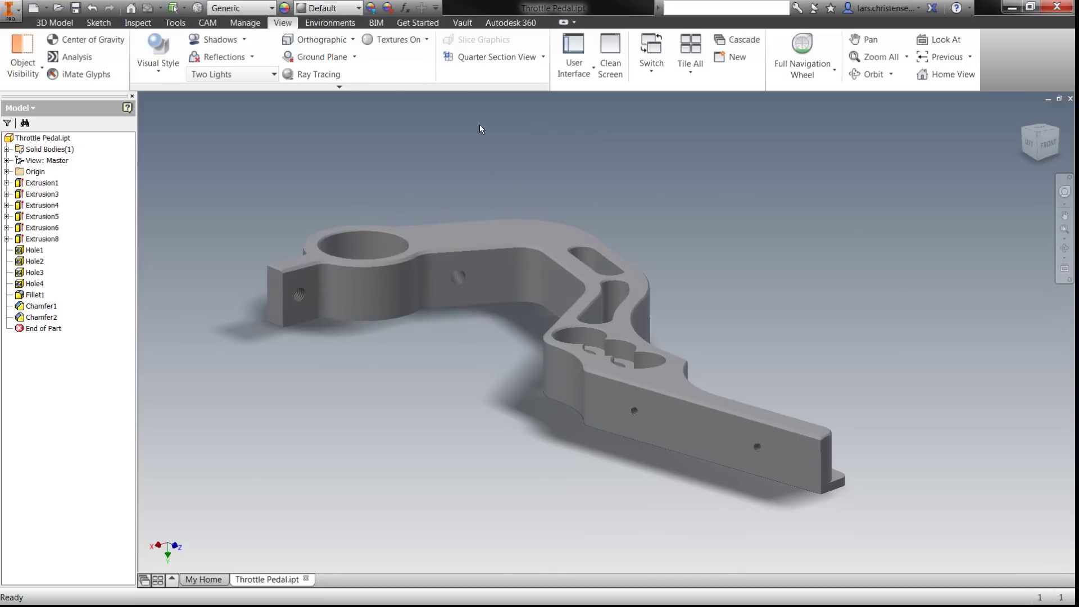
- Turn on Object Shadows and Ambient Shadows for the pedal
{"action": "left_click", "coordinate": [244, 39]}
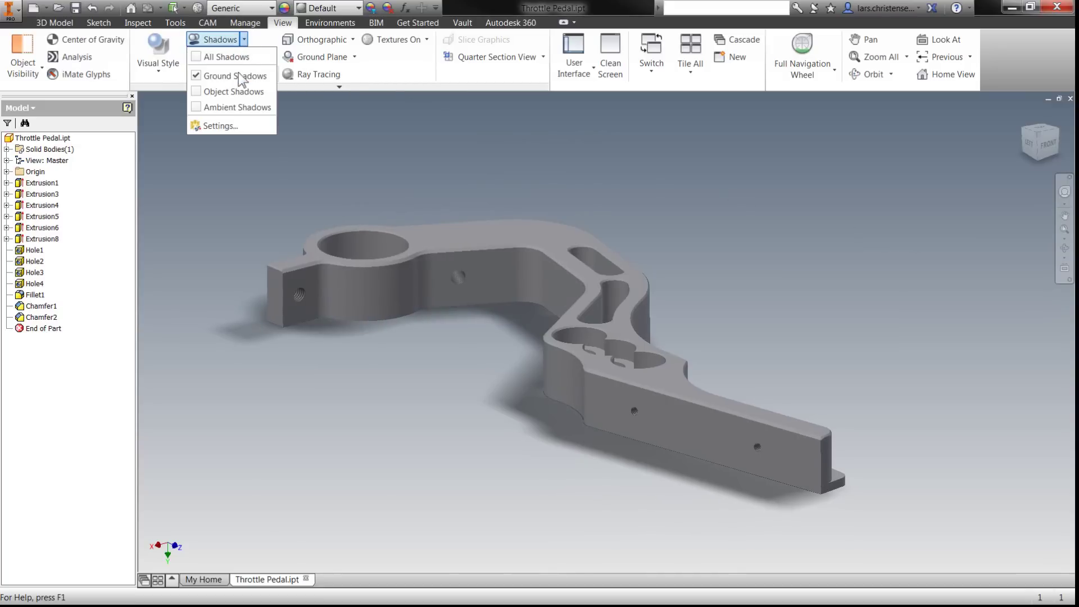
{"action": "left_click", "coordinate": [223, 92]}
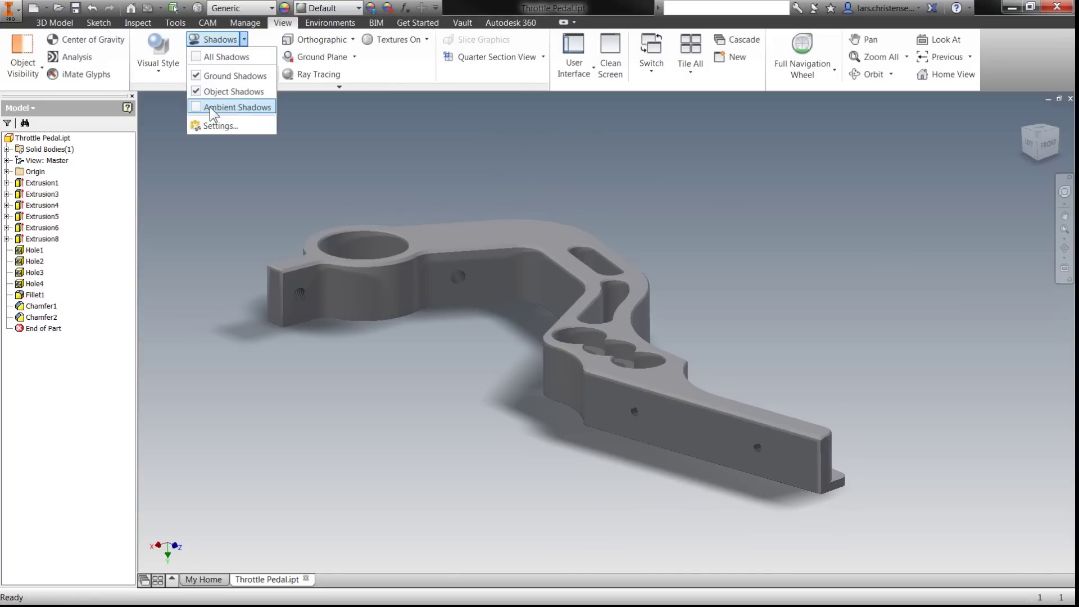
{"action": "left_click", "coordinate": [210, 108]}
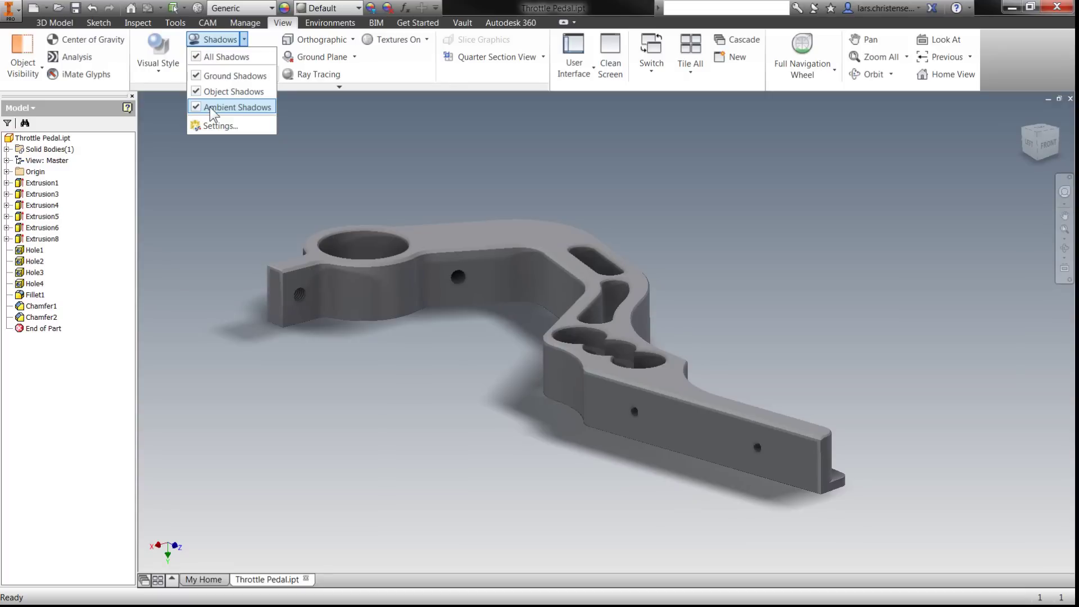
{"action": "left_click", "coordinate": [208, 204]}
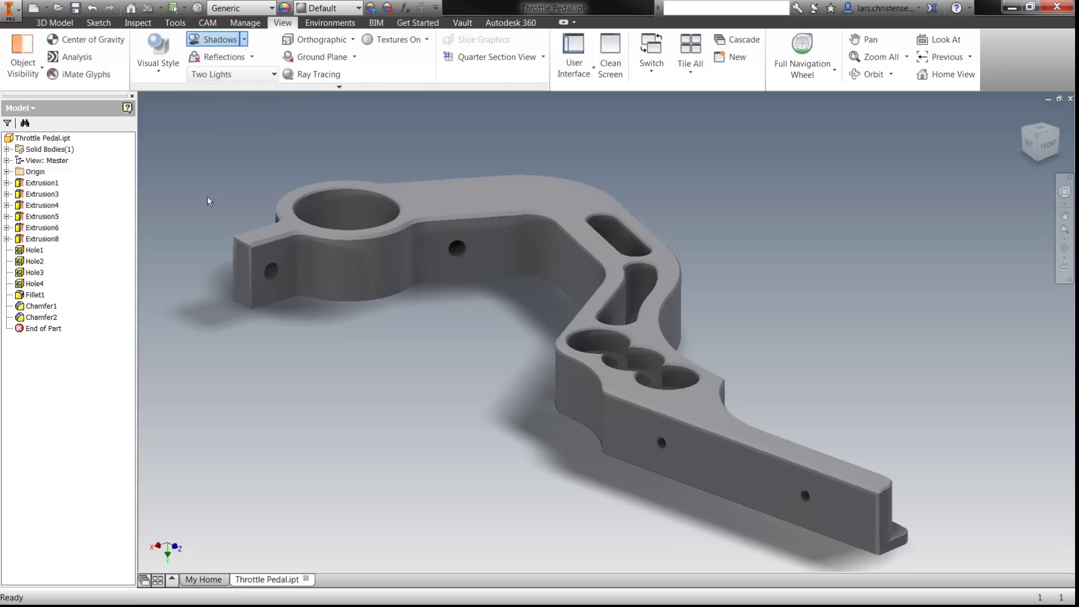
- Enable Reflections so the pedal is mirrored on the floor
{"action": "left_click", "coordinate": [252, 57]}
{"action": "left_click", "coordinate": [231, 72]}
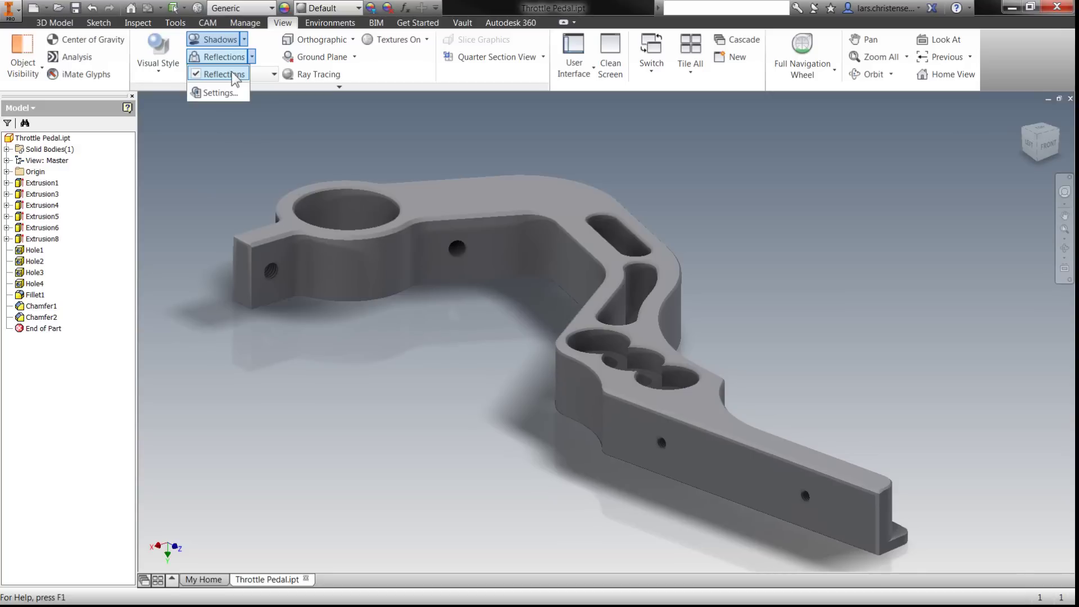
{"action": "left_click", "coordinate": [232, 72]}
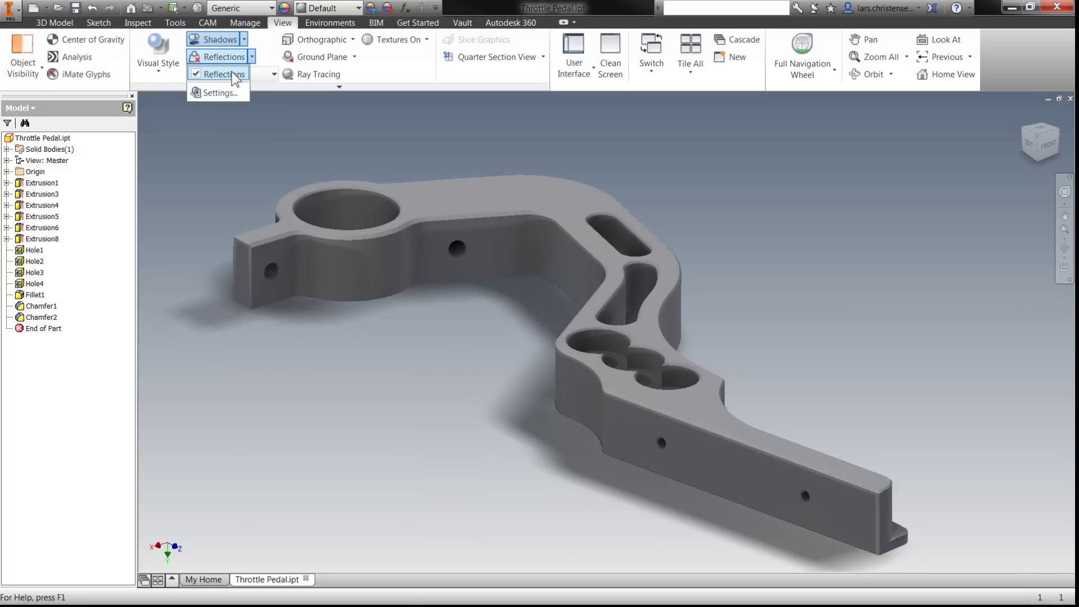
{"action": "left_click", "coordinate": [221, 126]}
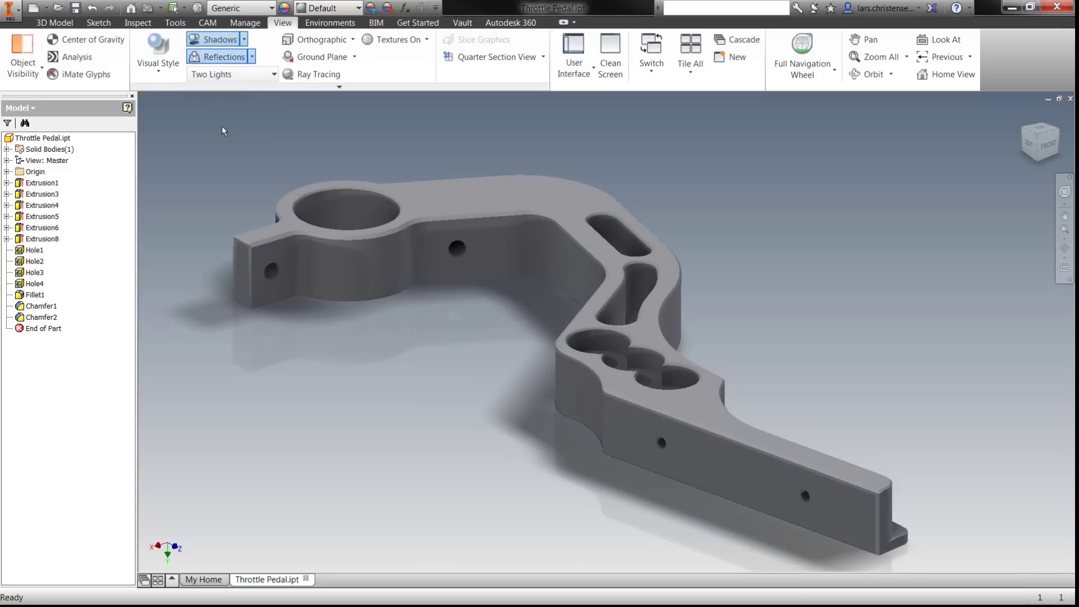
- Switch the projection from Orthographic to Perspective and bring up the lighting styles
{"action": "left_click", "coordinate": [311, 43]}
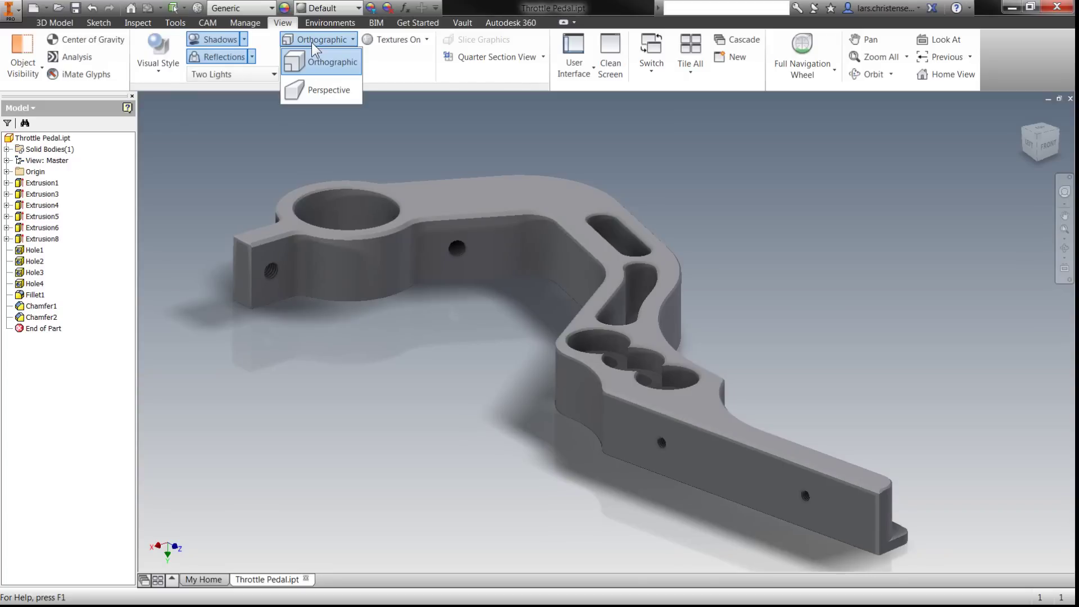
{"action": "left_click", "coordinate": [313, 92]}
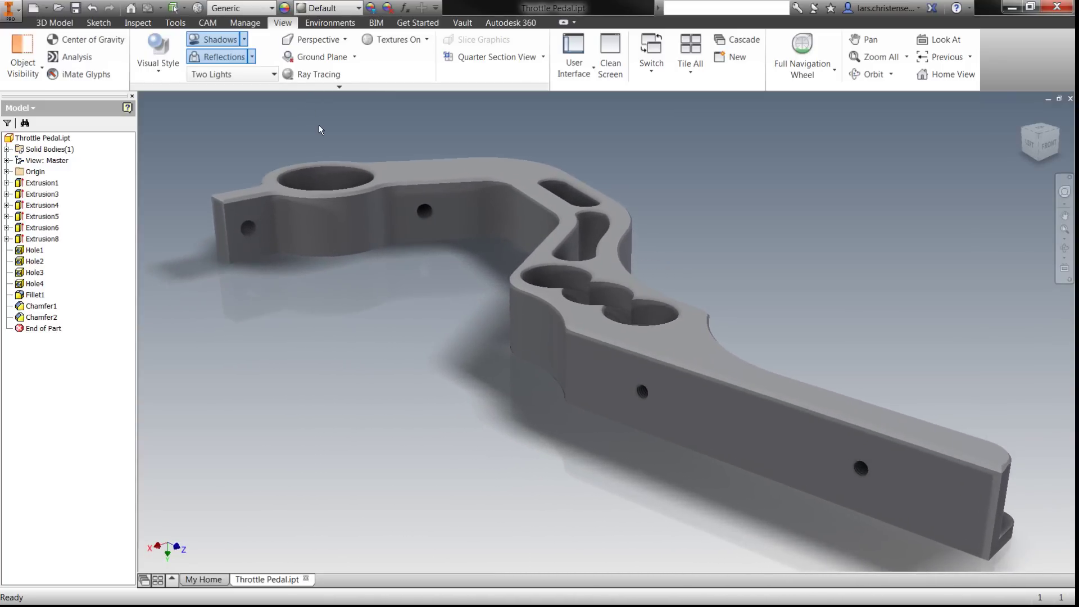
{"action": "left_click", "coordinate": [269, 79]}
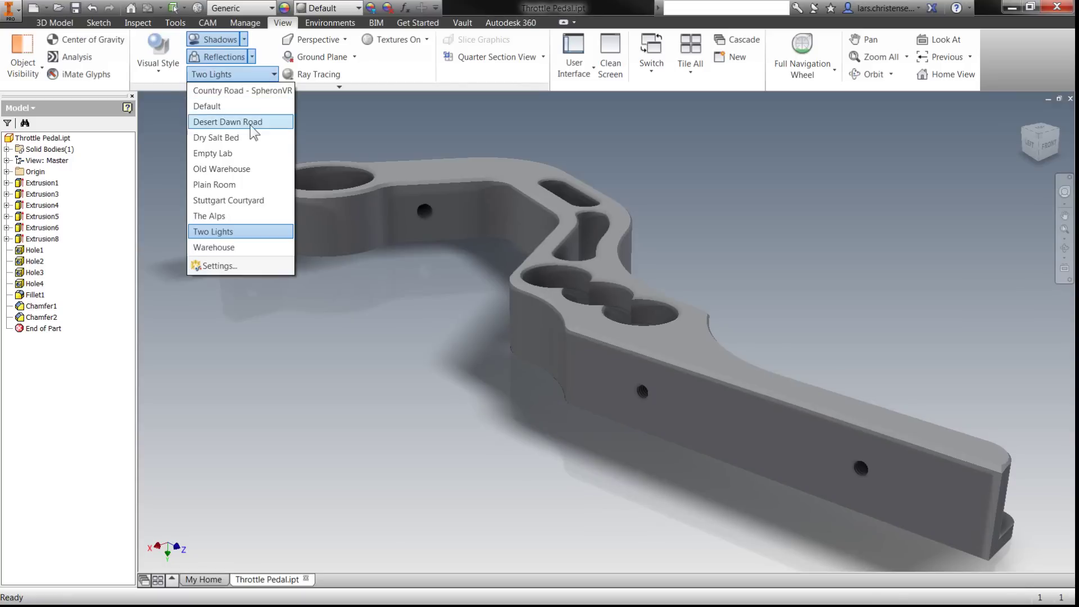
- Apply Stuttgart Courtyard lighting, zoom out to inspect it, then Zoom All to refit the pedal
{"action": "left_click", "coordinate": [240, 201]}
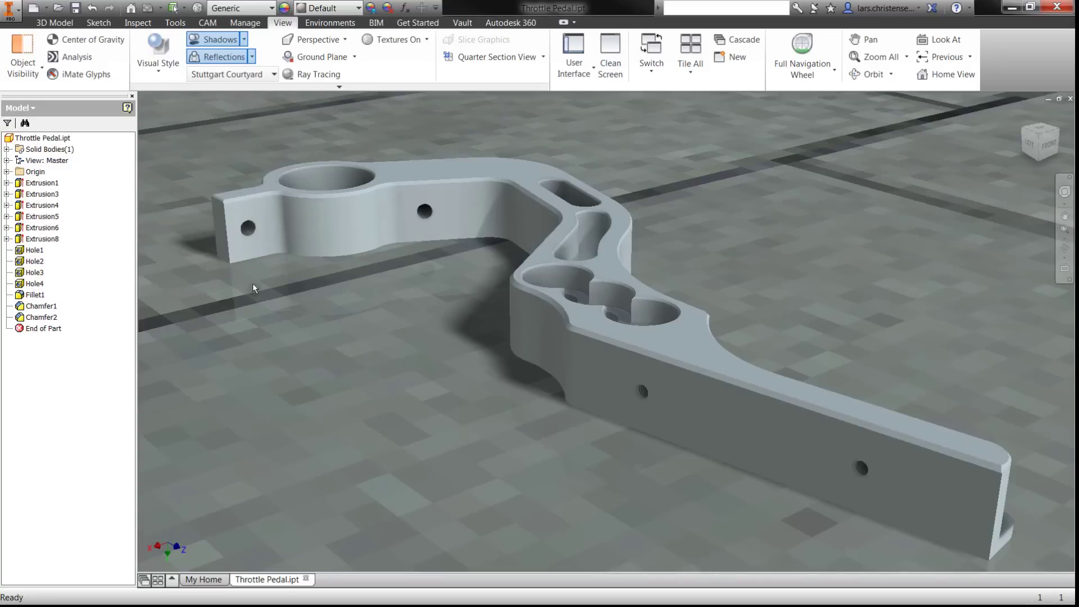
{"action": "scroll", "coordinate": [252, 282], "scroll_direction": "down", "scroll_amount": 6}
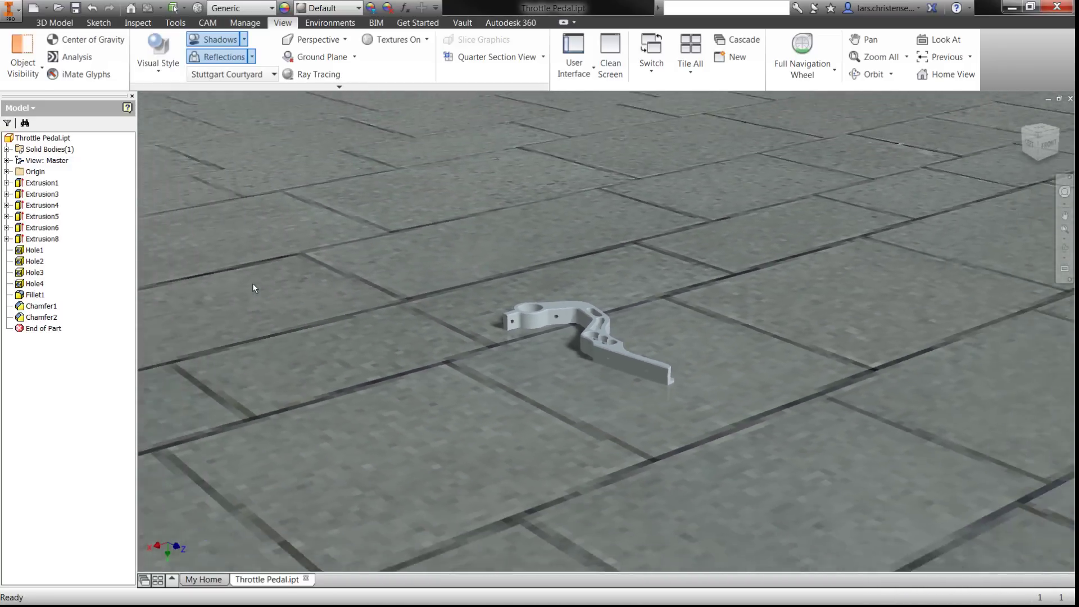
{"action": "scroll", "coordinate": [253, 288], "scroll_direction": "down", "scroll_amount": 8}
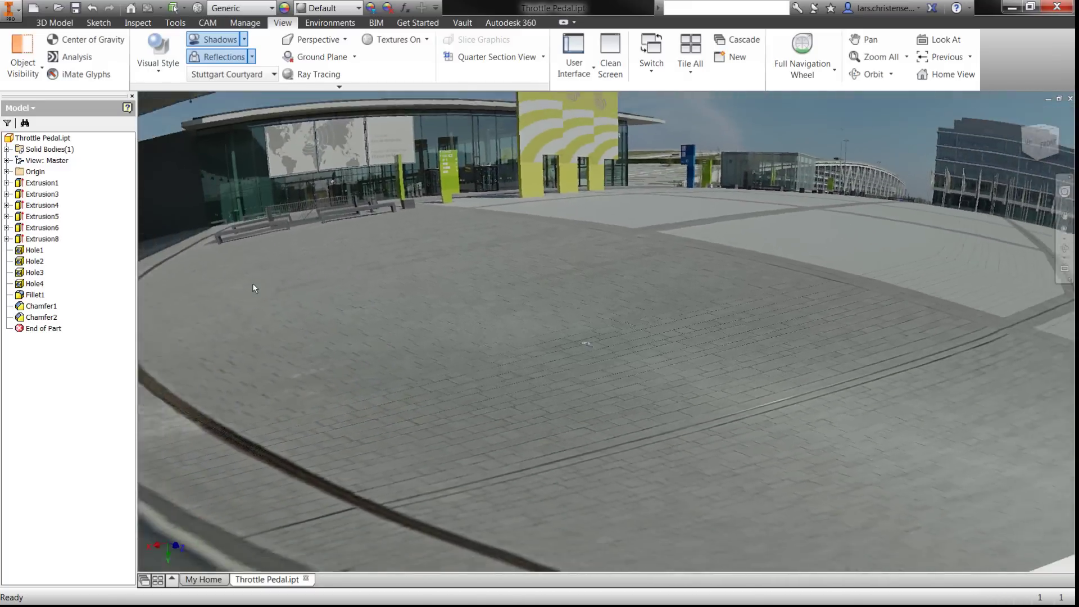
{"action": "scroll", "coordinate": [253, 287], "scroll_direction": "down", "scroll_amount": 8}
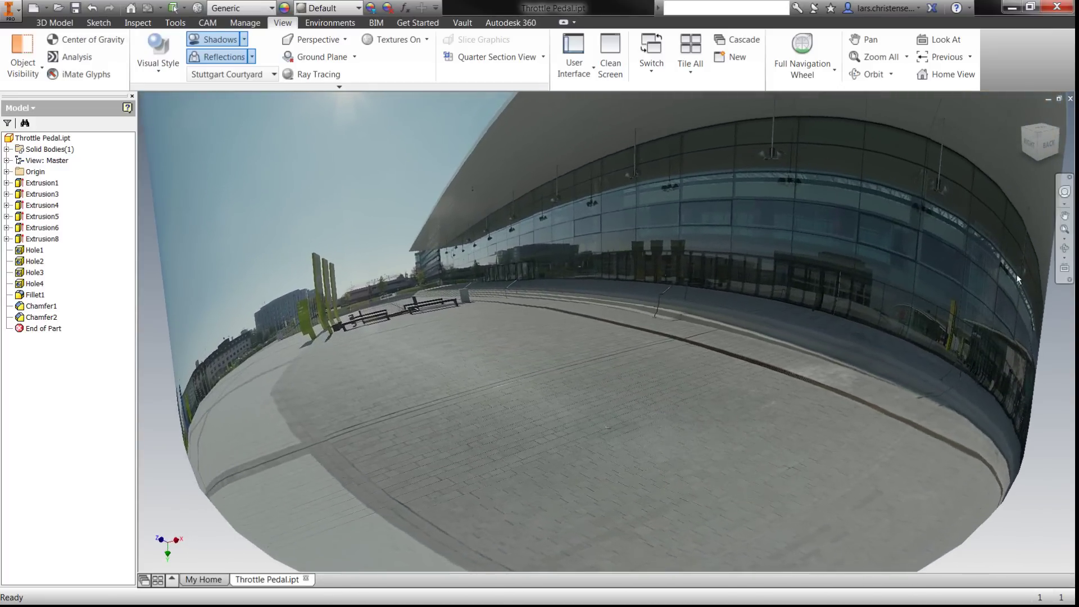
{"action": "left_click", "coordinate": [1065, 235]}
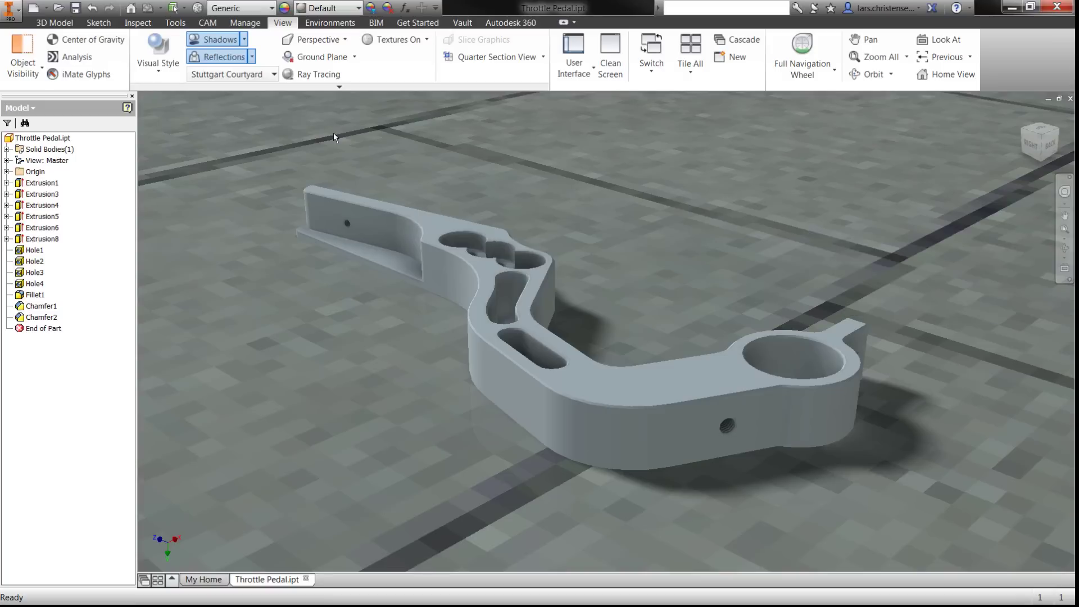
{"action": "left_click", "coordinate": [254, 72]}
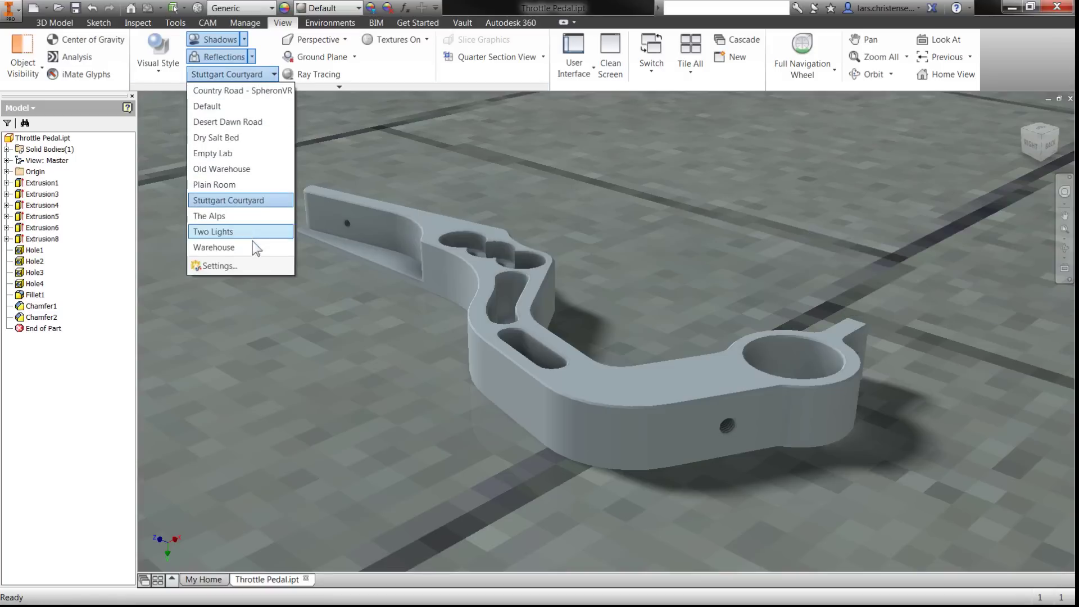
- In Lighting Style Settings, hide the scene image, set IBL Brightness to 0, and save the edits
{"action": "left_click", "coordinate": [250, 263]}
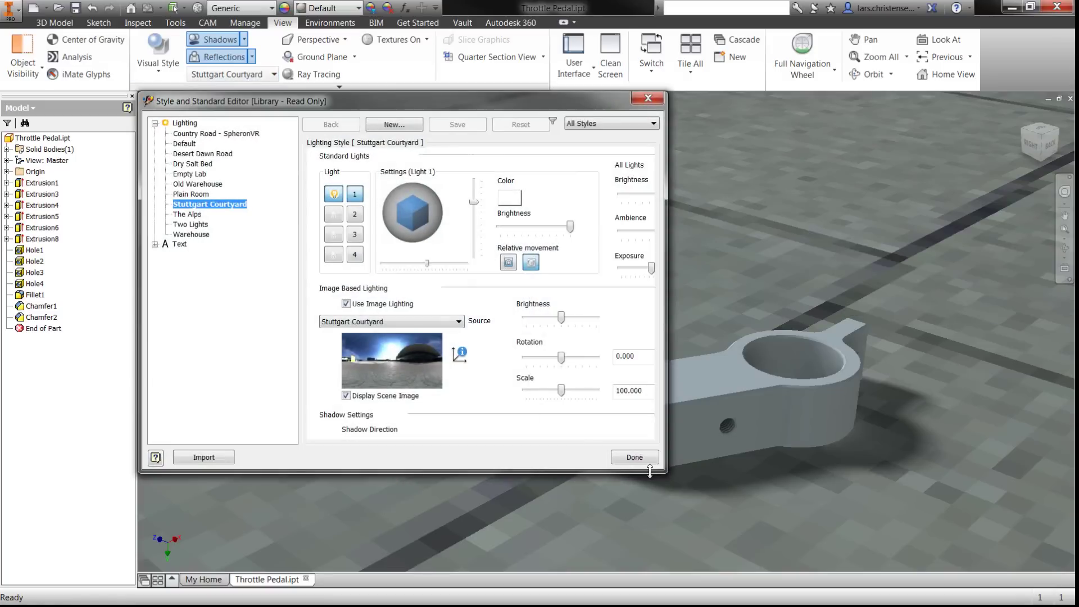
{"action": "left_click_drag", "start_coordinate": [680, 472], "coordinate": [803, 506]}
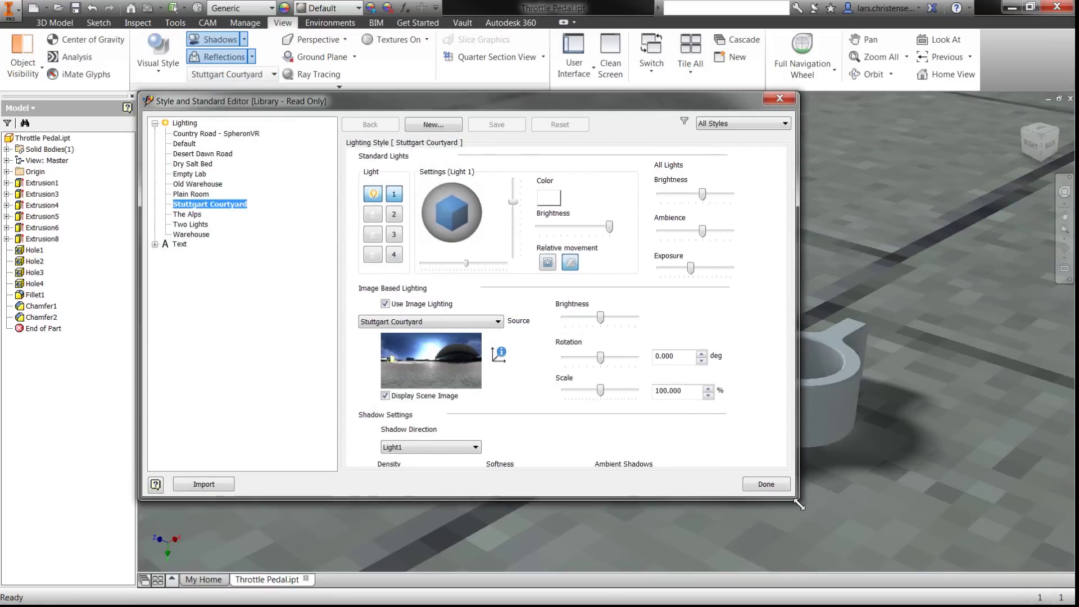
{"action": "left_click", "coordinate": [414, 396]}
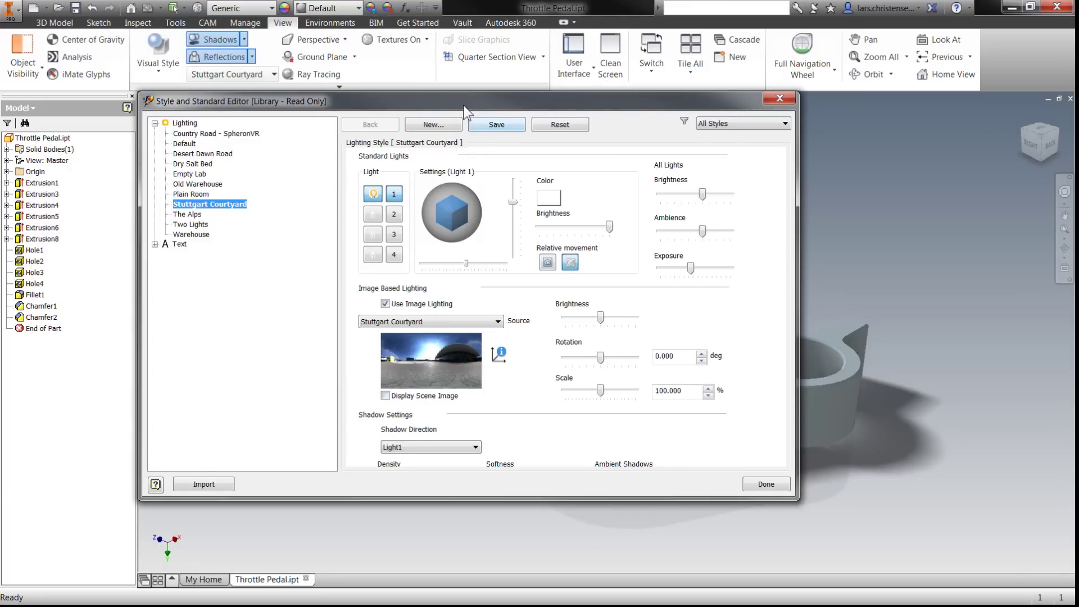
{"action": "left_click_drag", "start_coordinate": [463, 105], "coordinate": [342, 172]}
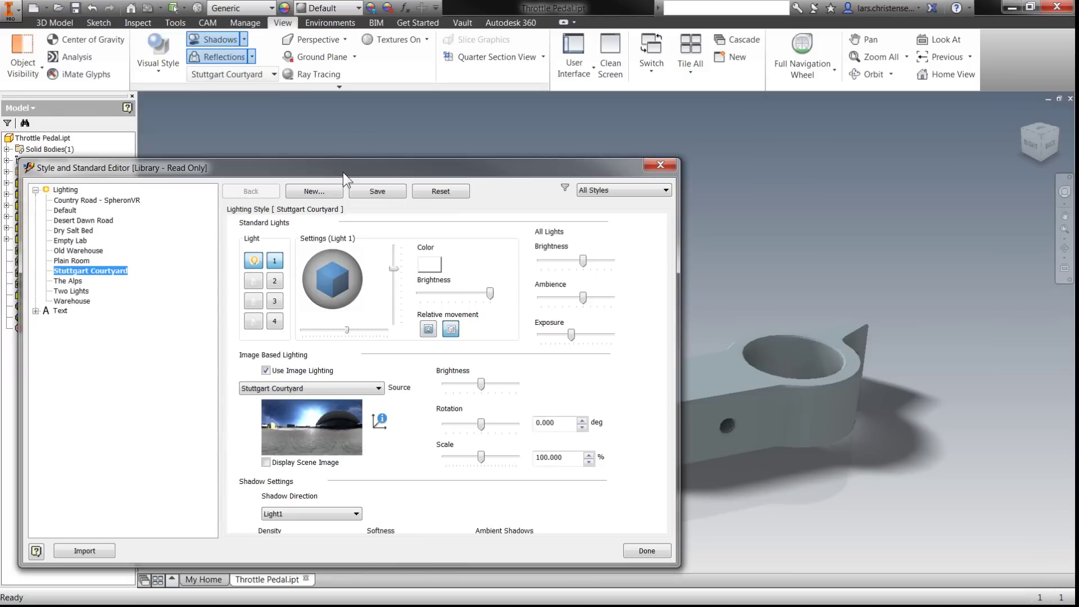
{"action": "left_click_drag", "start_coordinate": [481, 383], "coordinate": [486, 432]}
{"action": "left_click", "coordinate": [635, 552]}
{"action": "left_click", "coordinate": [315, 400]}
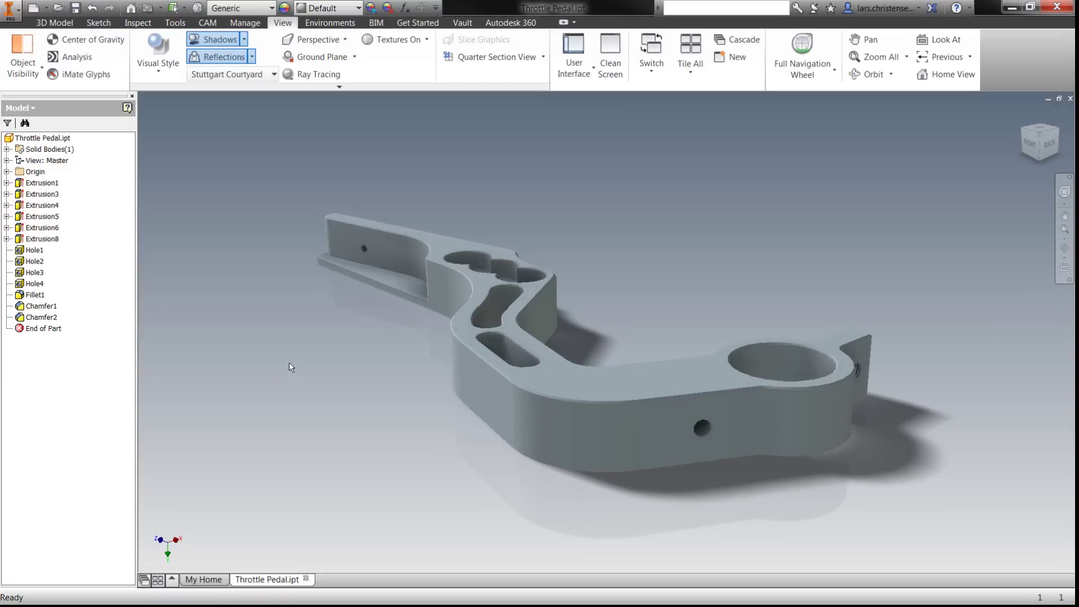
- Open Throttle Pedal.ipt's iProperties and check its Summary and Project tabs
{"action": "left_click", "coordinate": [57, 138]}
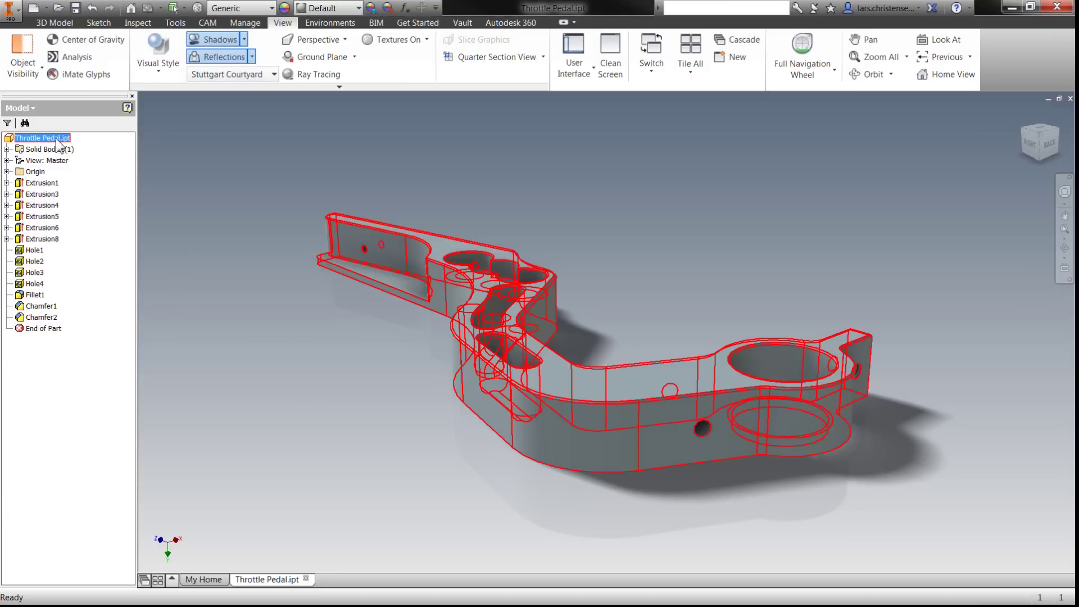
{"action": "right_click", "coordinate": [57, 139]}
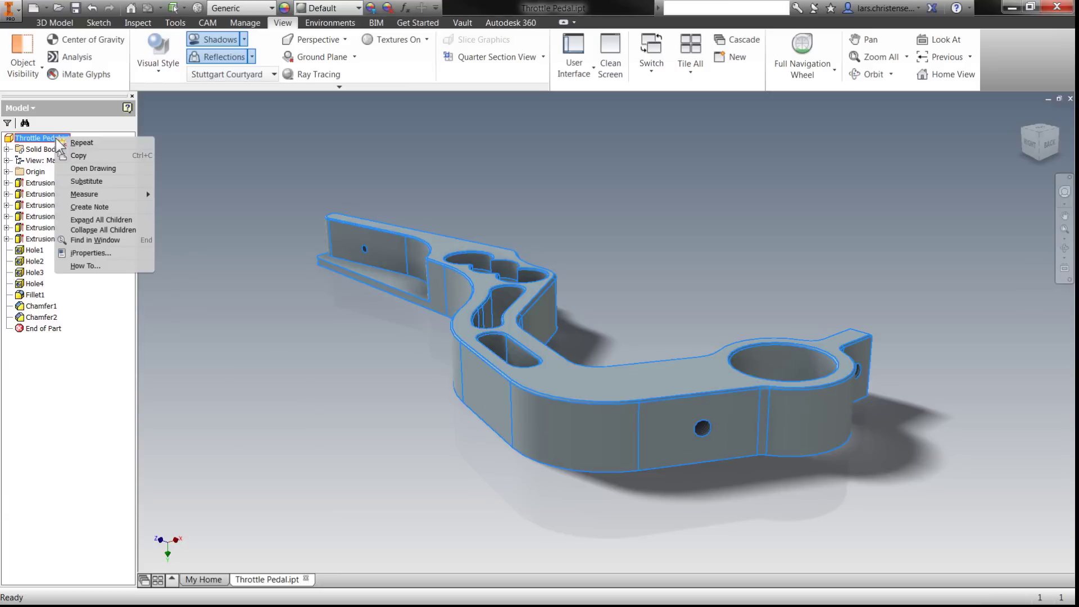
{"action": "left_click", "coordinate": [66, 254]}
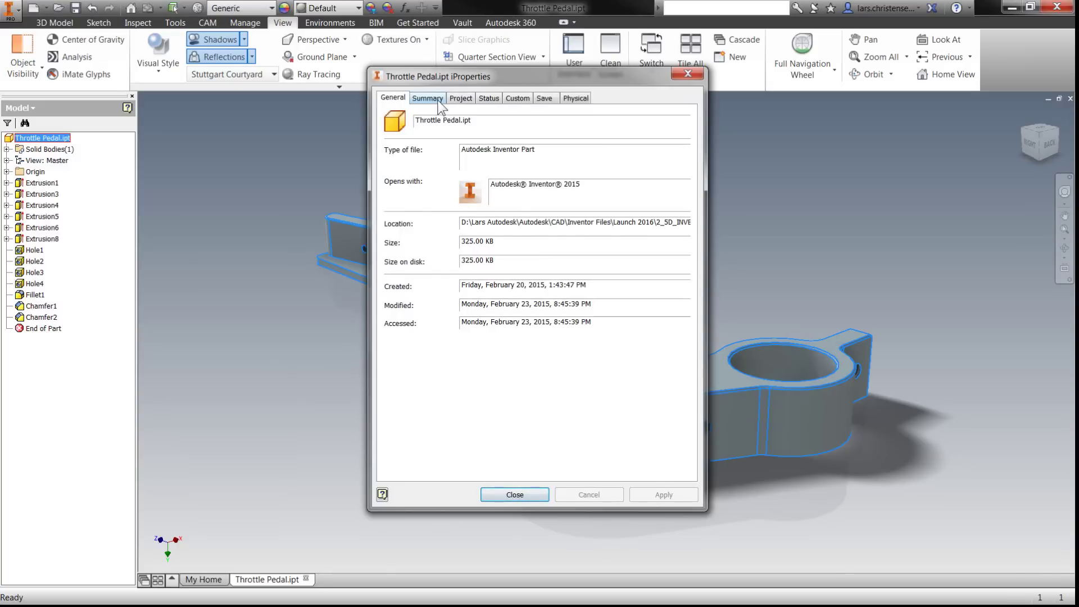
{"action": "left_click", "coordinate": [427, 99]}
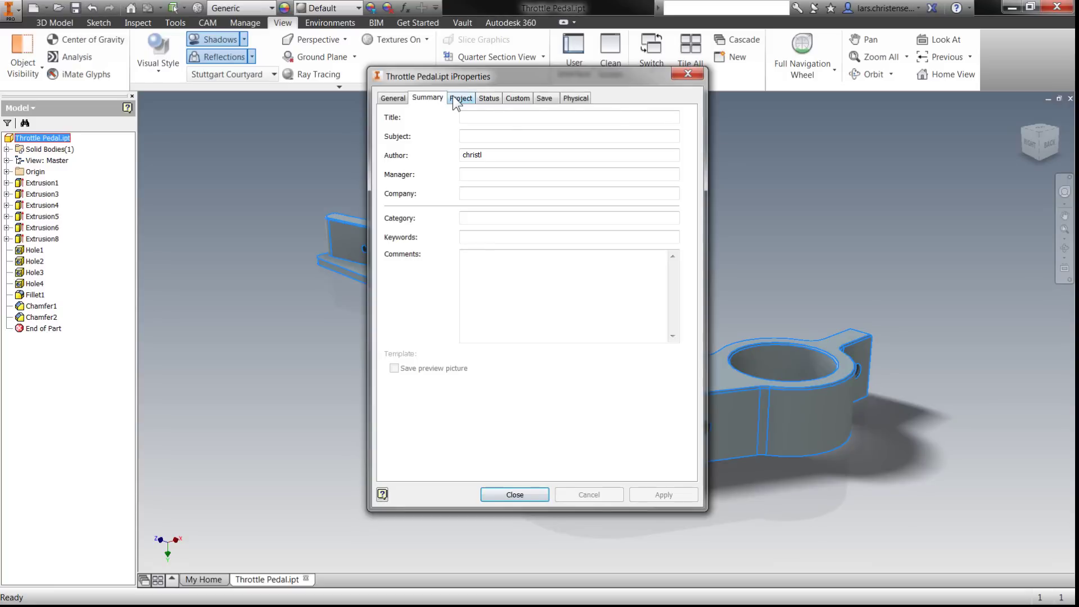
{"action": "left_click", "coordinate": [453, 97]}
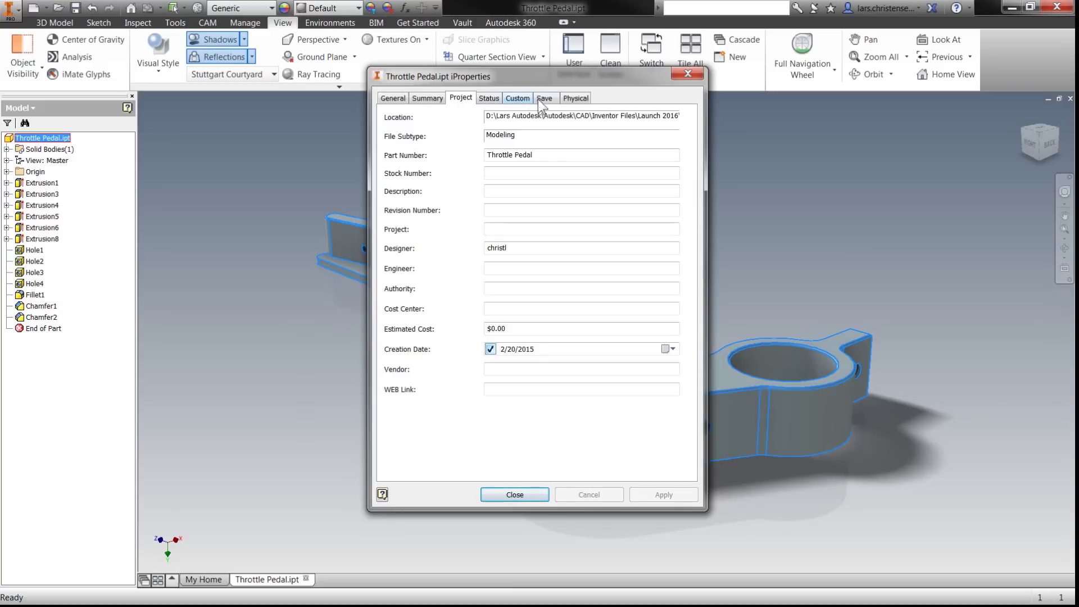
- On the Physical tab, apply Aluminum 6061 as the material (mass 0.307 kg) and close iProperties
{"action": "left_click", "coordinate": [575, 99]}
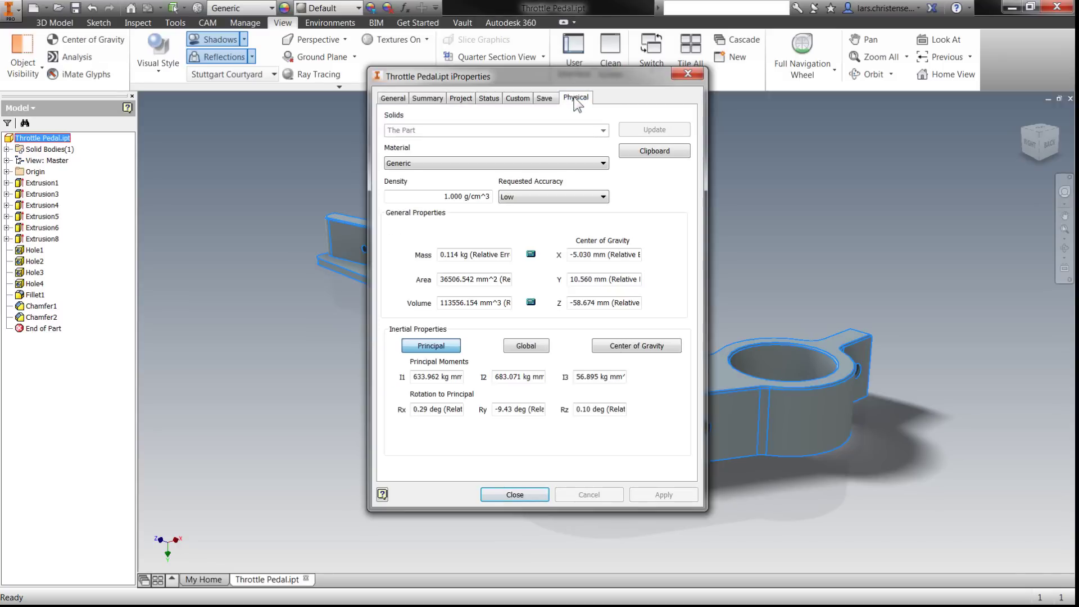
{"action": "left_click", "coordinate": [574, 163]}
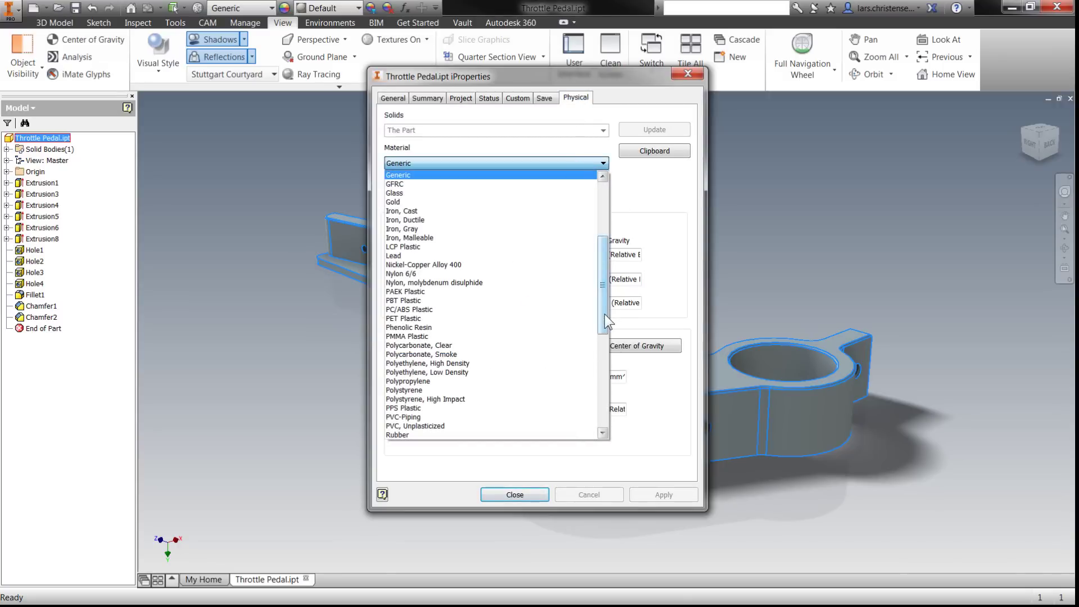
{"action": "left_click_drag", "start_coordinate": [604, 314], "coordinate": [605, 262]}
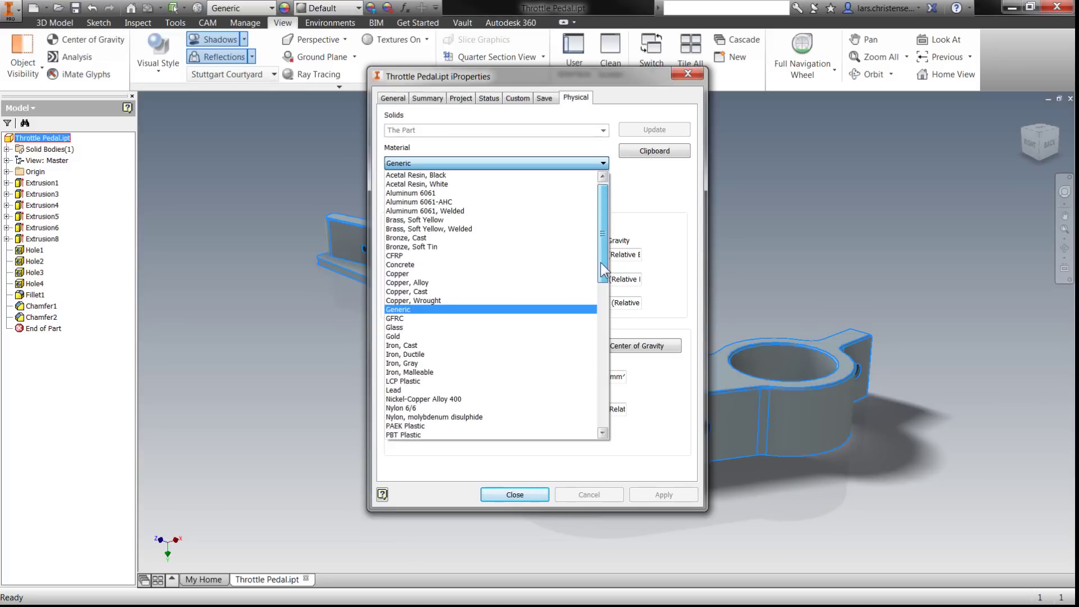
{"action": "left_click", "coordinate": [454, 193]}
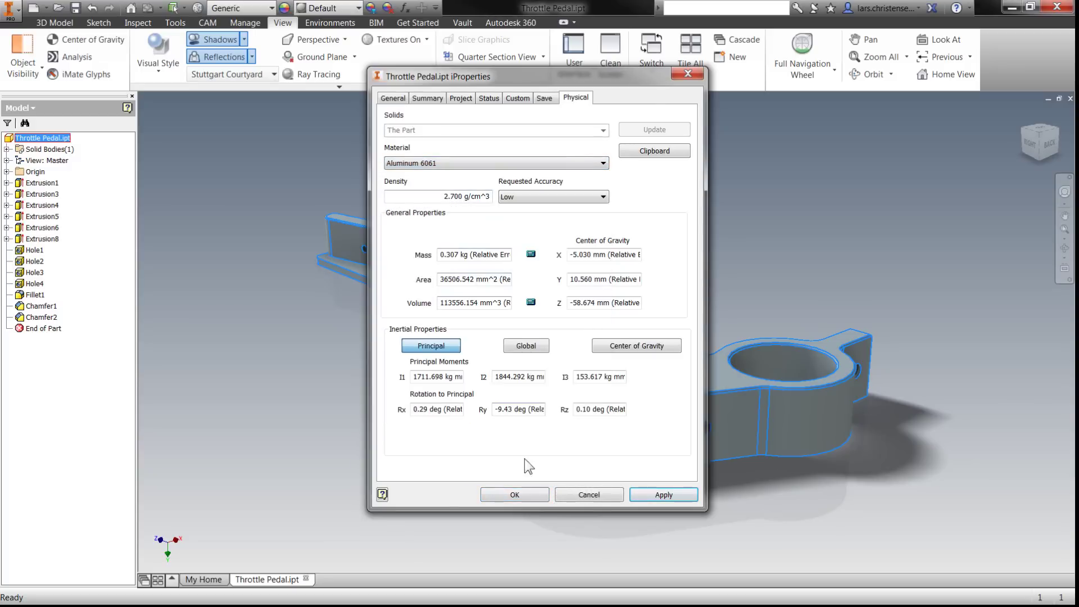
{"action": "left_click", "coordinate": [645, 496]}
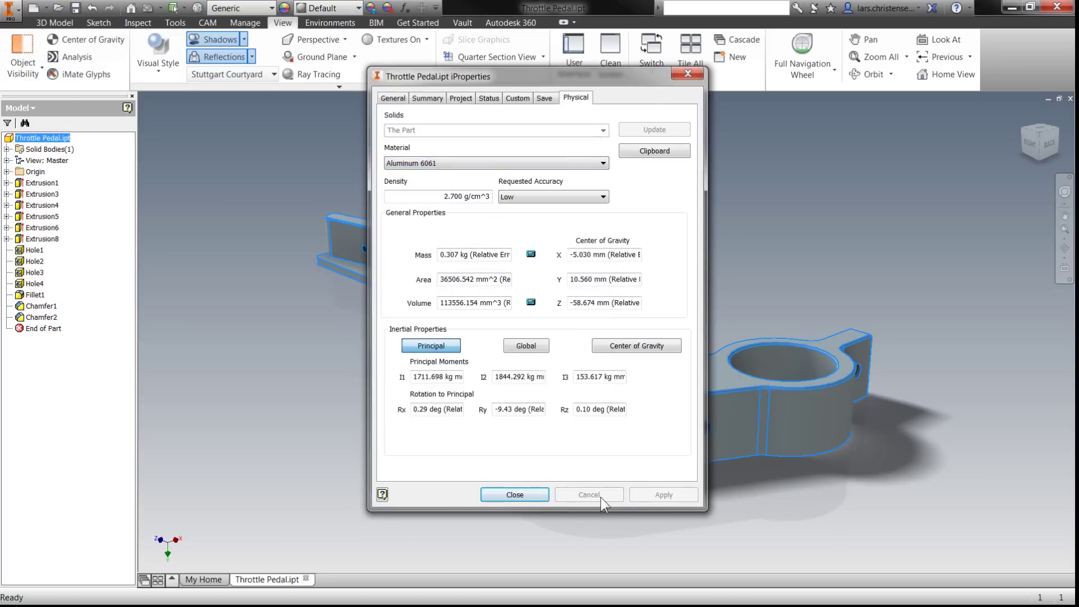
{"action": "left_click", "coordinate": [521, 495]}
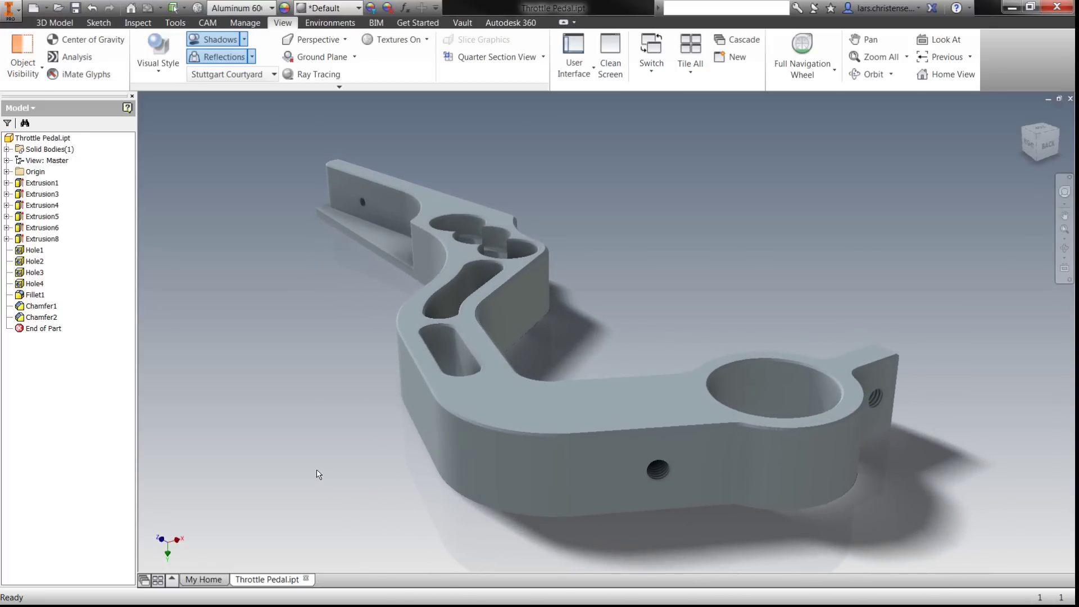
- Apply the Chrome - Polished appearance to the pedal from the Appearance list
{"action": "left_click", "coordinate": [349, 9]}
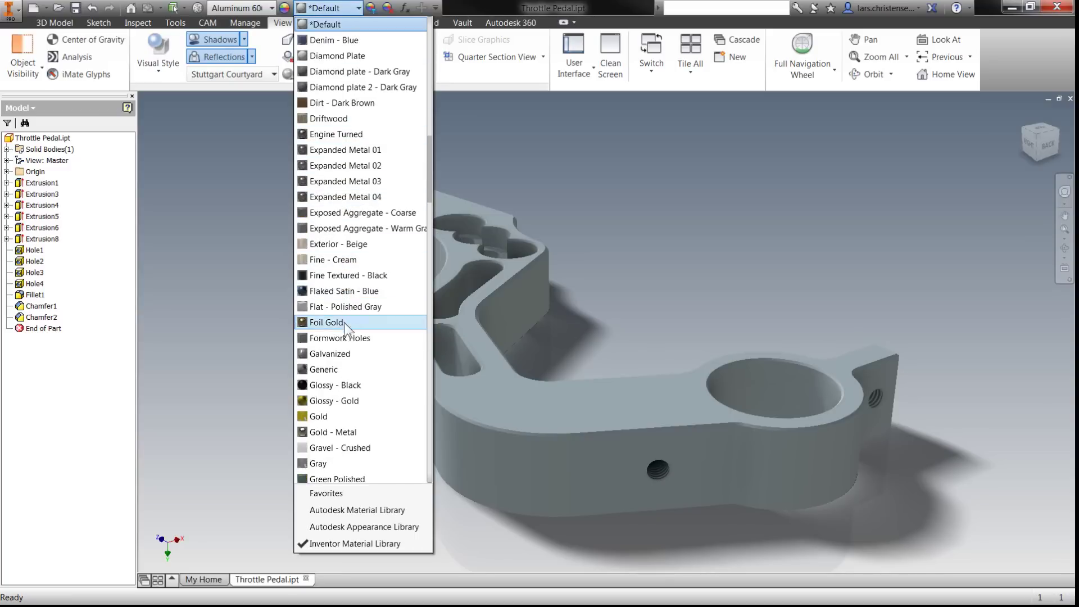
{"action": "scroll", "coordinate": [343, 356], "scroll_direction": "down", "scroll_amount": 2}
{"action": "scroll", "coordinate": [342, 369], "scroll_direction": "down", "scroll_amount": 2}
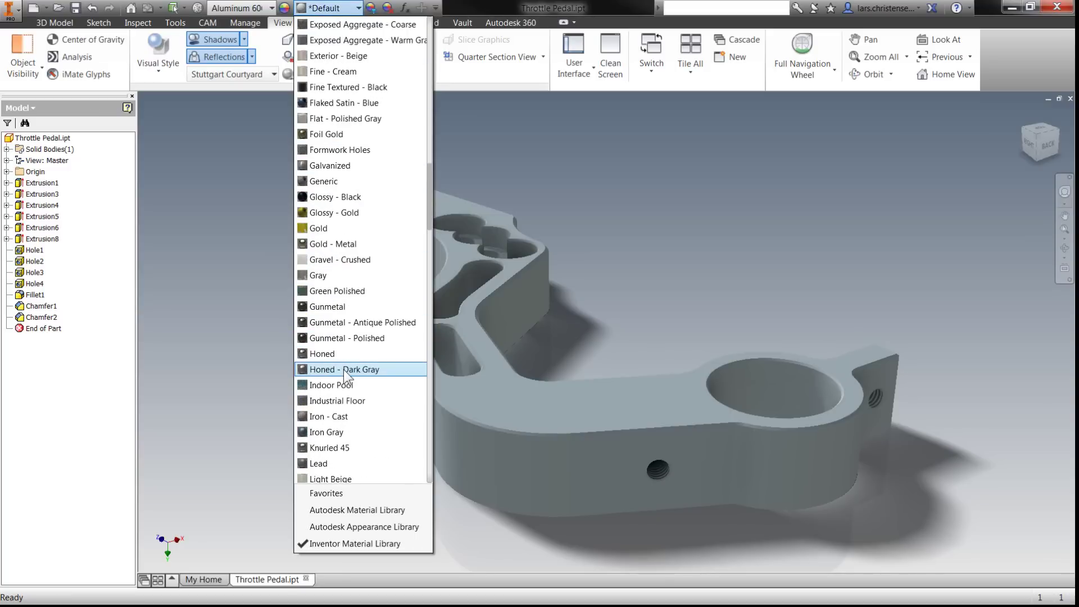
{"action": "scroll", "coordinate": [343, 372], "scroll_direction": "down", "scroll_amount": 3}
{"action": "scroll", "coordinate": [344, 374], "scroll_direction": "up", "scroll_amount": 7}
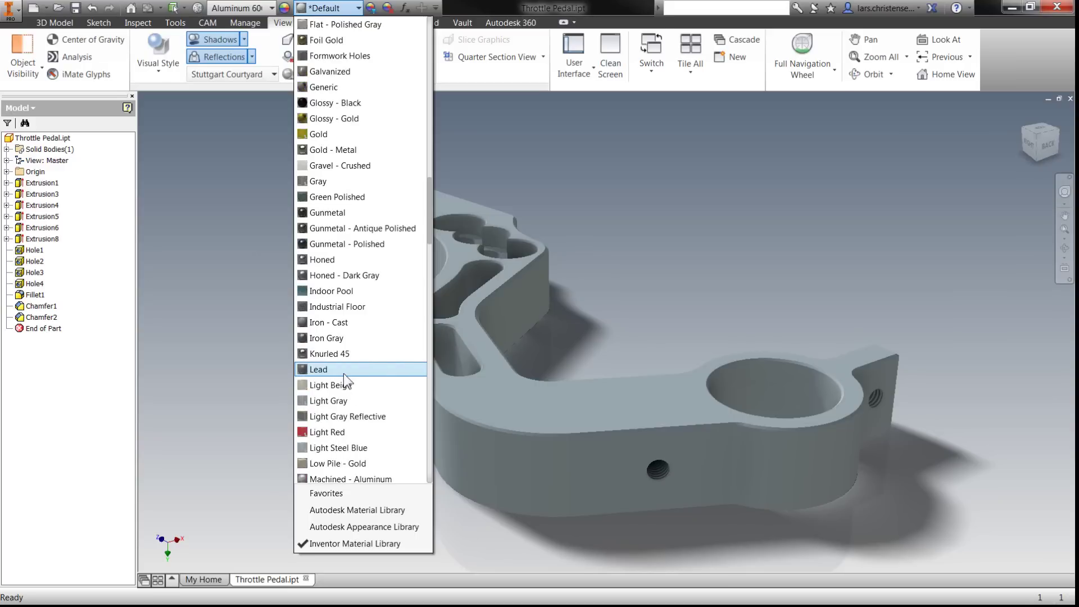
{"action": "scroll", "coordinate": [348, 371], "scroll_direction": "up", "scroll_amount": 7}
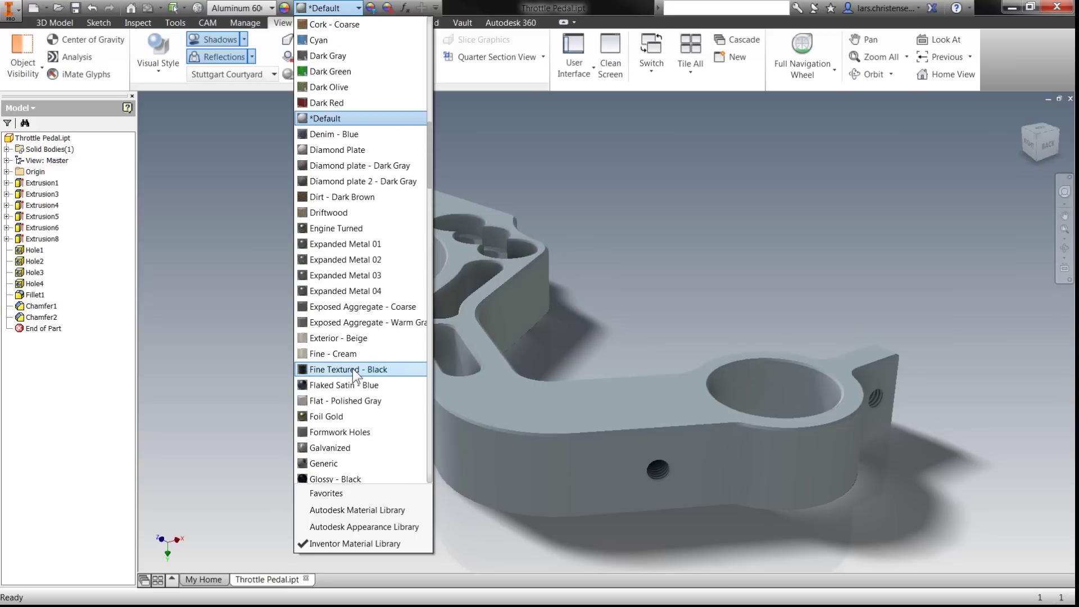
{"action": "scroll", "coordinate": [354, 369], "scroll_direction": "up", "scroll_amount": 1}
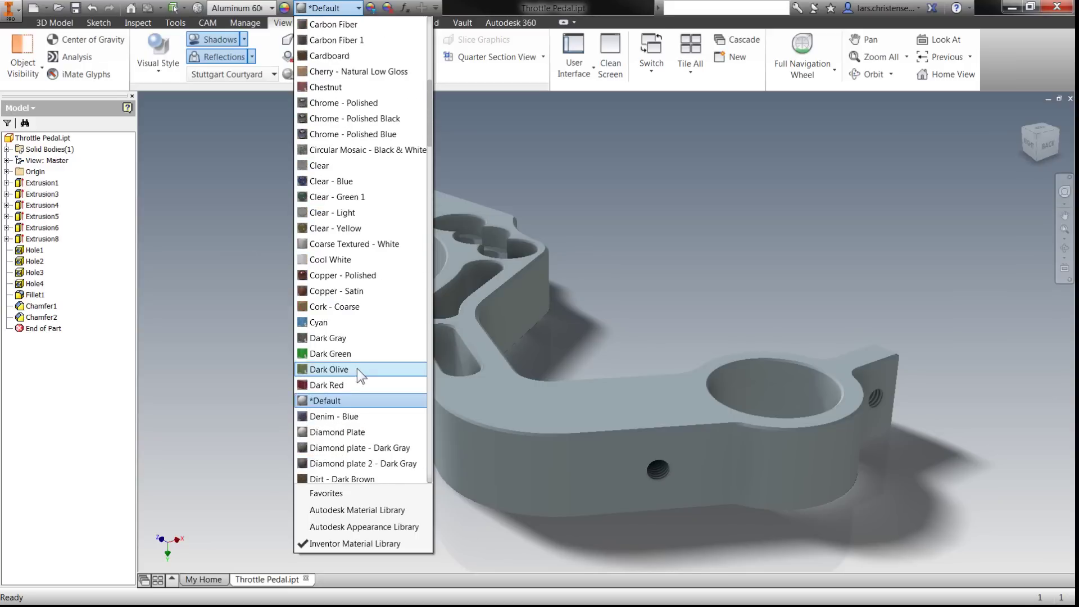
{"action": "left_click", "coordinate": [337, 103]}
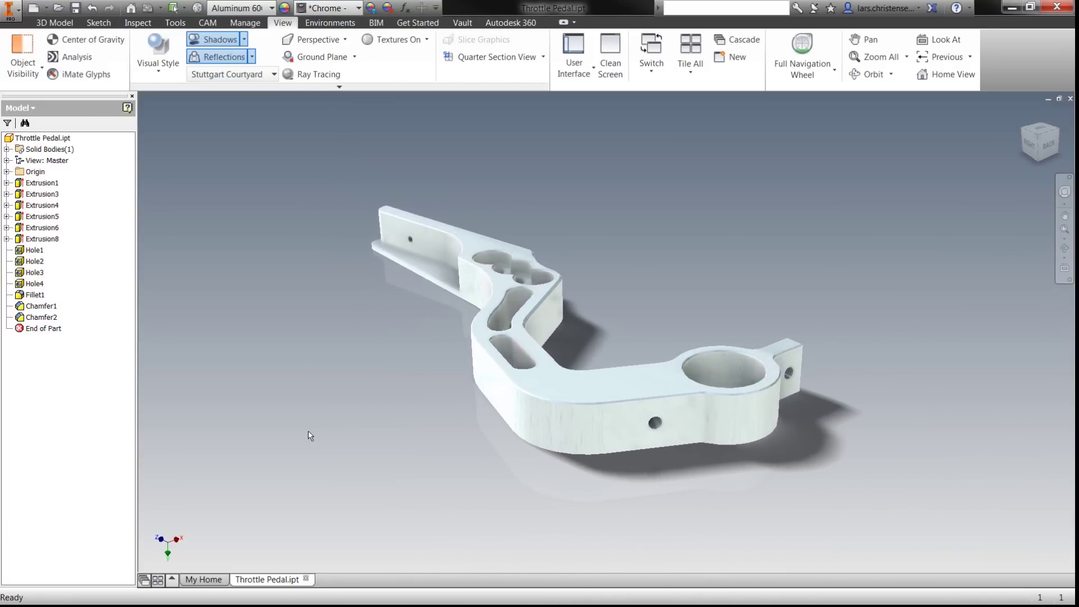
- Switch the pedal's appearance from Chrome - Polished to Cool White
{"action": "left_click", "coordinate": [347, 9]}
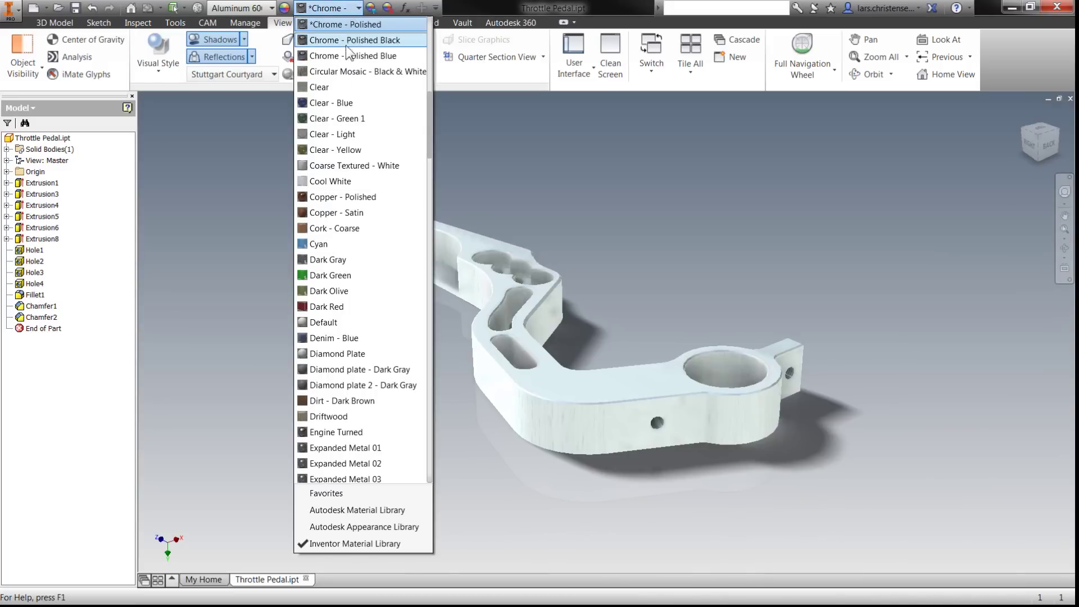
{"action": "scroll", "coordinate": [339, 126], "scroll_direction": "up", "scroll_amount": 1}
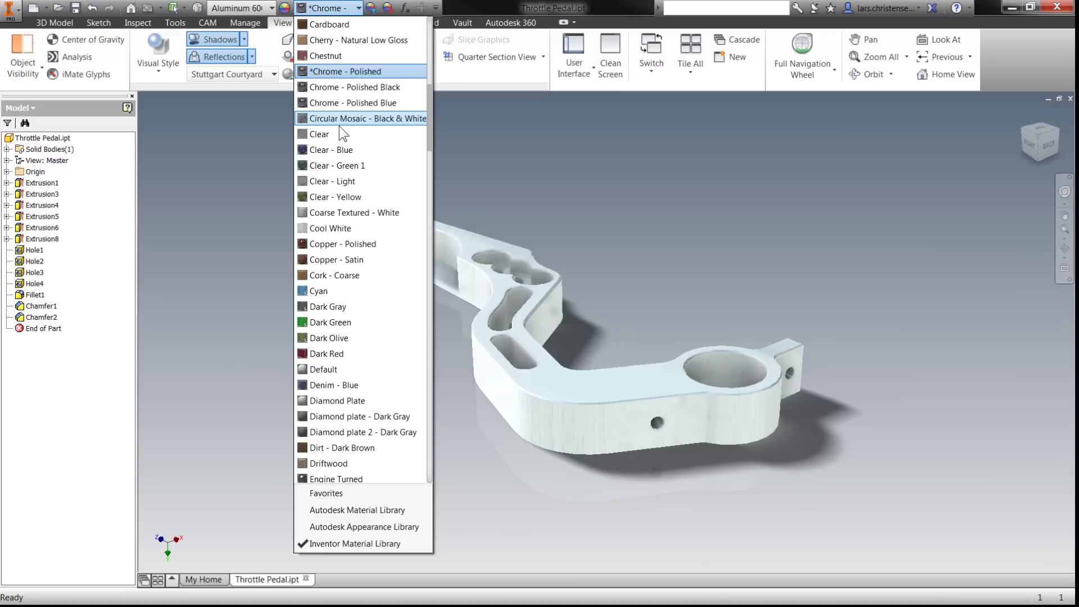
{"action": "left_click", "coordinate": [336, 230]}
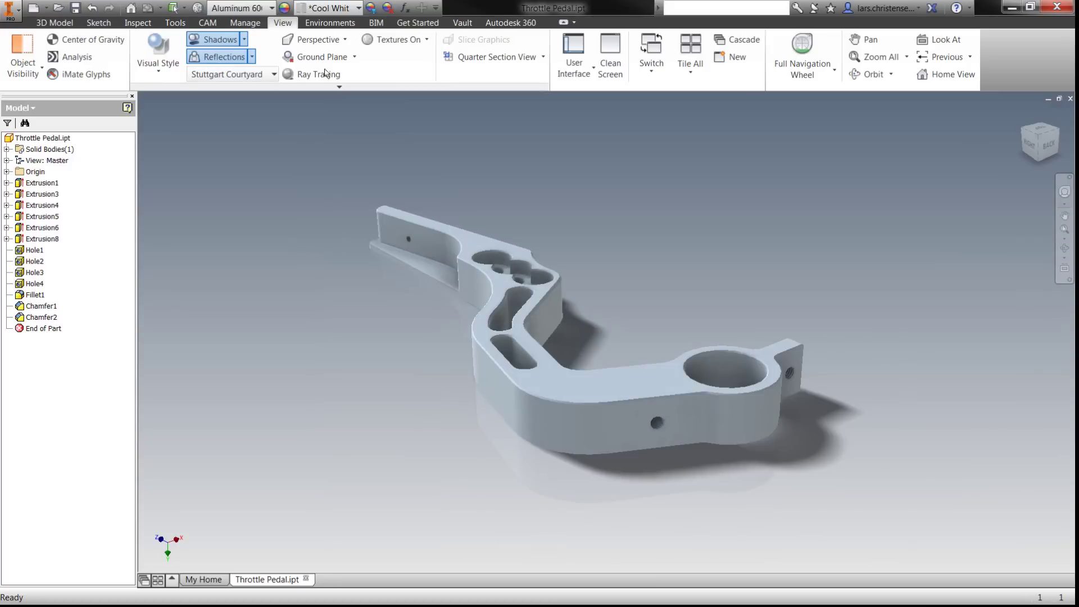
- Try Denim - Blue and Gravel - Crushed on the pedal, then settle on Honed - Dark Gray
{"action": "left_click", "coordinate": [329, 8]}
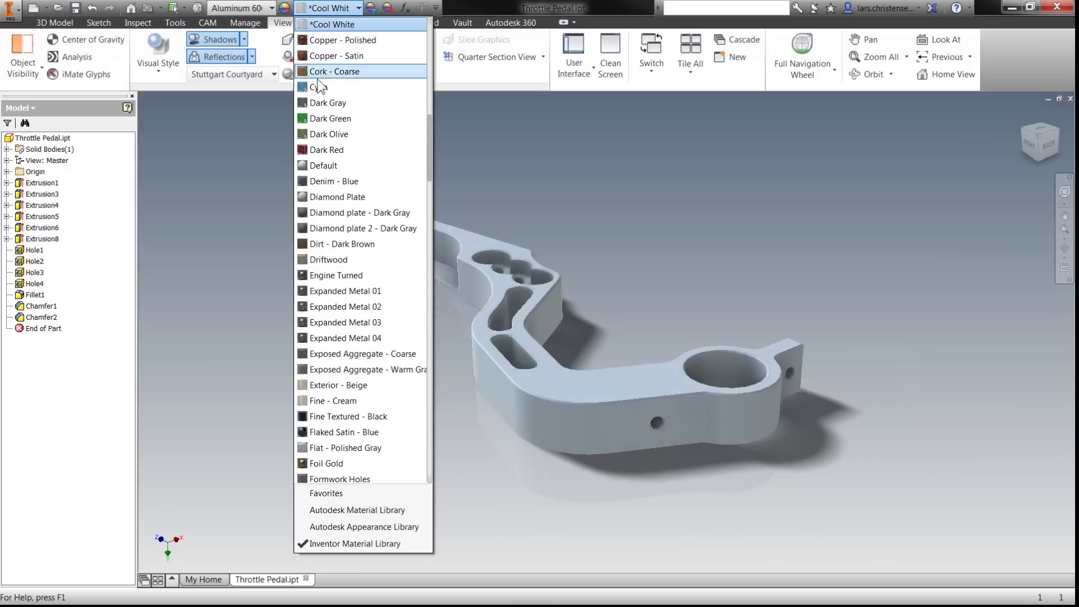
{"action": "left_click", "coordinate": [322, 179]}
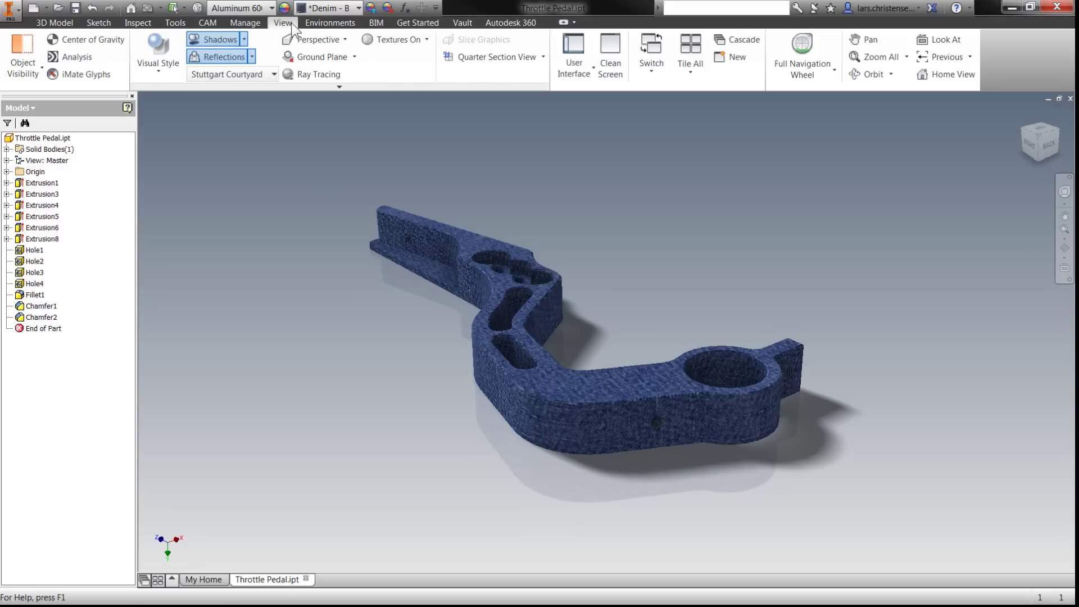
{"action": "left_click", "coordinate": [305, 8]}
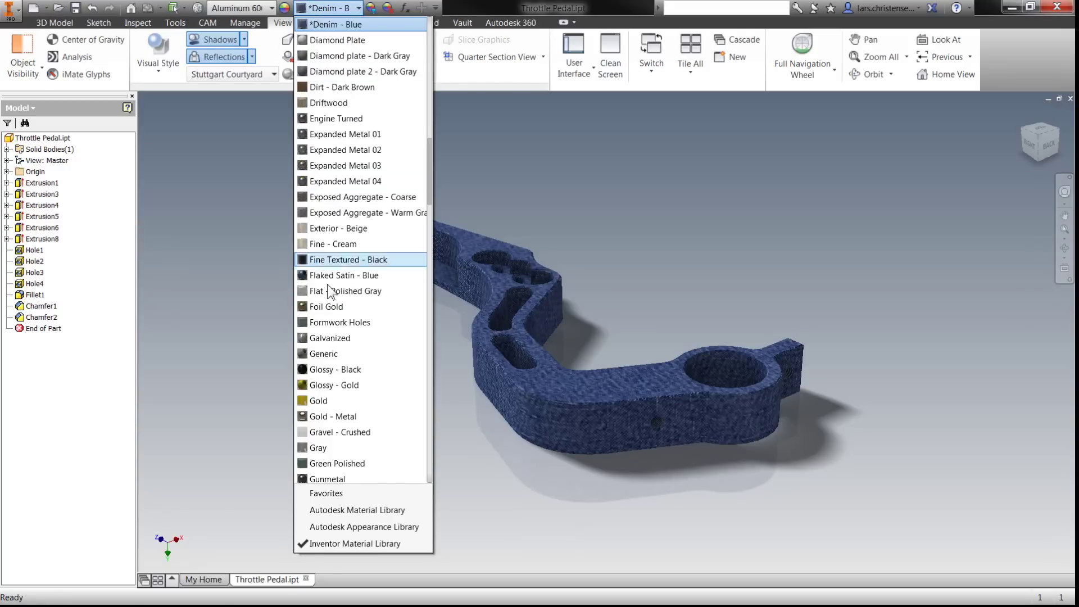
{"action": "left_click", "coordinate": [337, 436]}
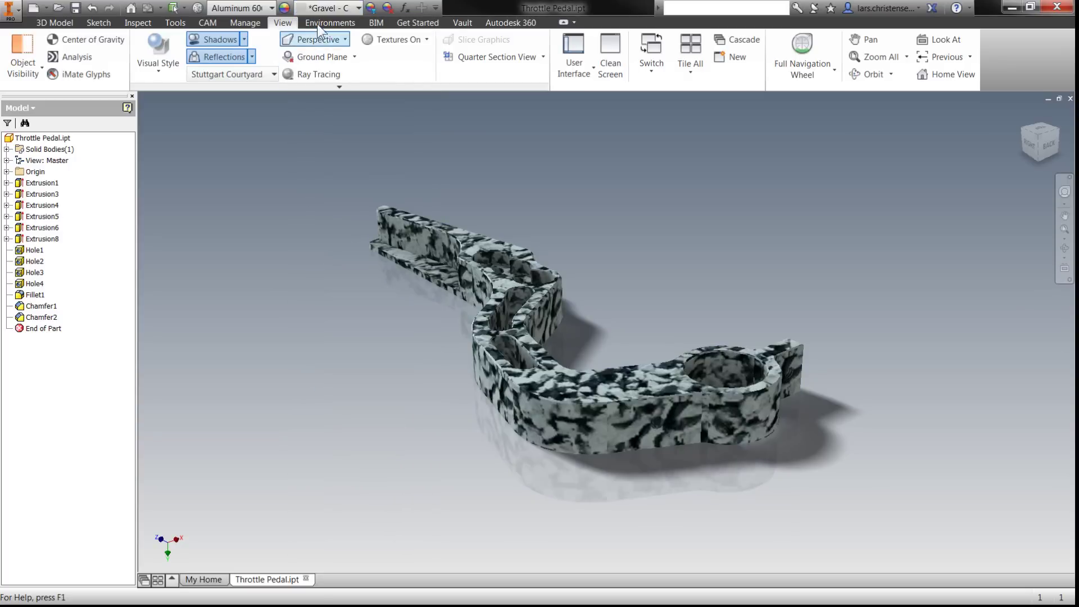
{"action": "left_click", "coordinate": [320, 7]}
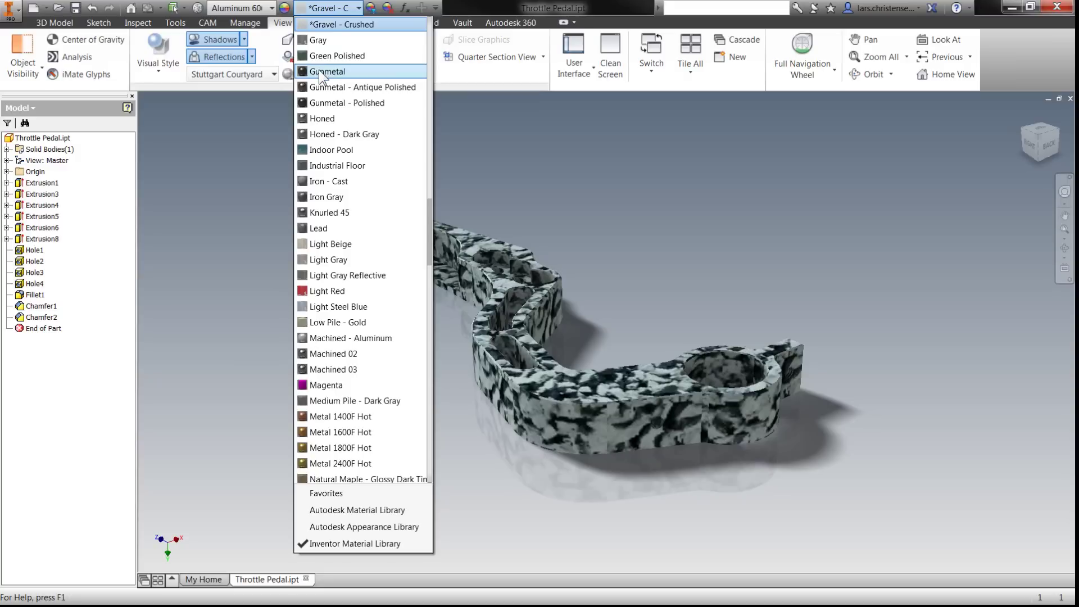
{"action": "left_click", "coordinate": [322, 135]}
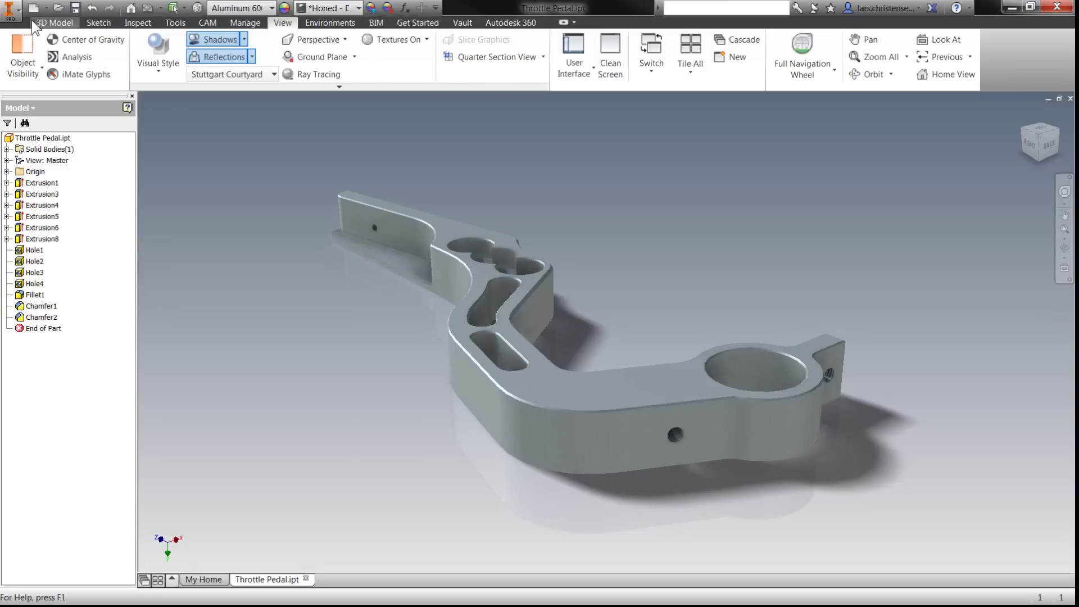
- Export the view as an image and show the Save as type list for Throttle Pedal.bmp
{"action": "left_click", "coordinate": [14, 11]}
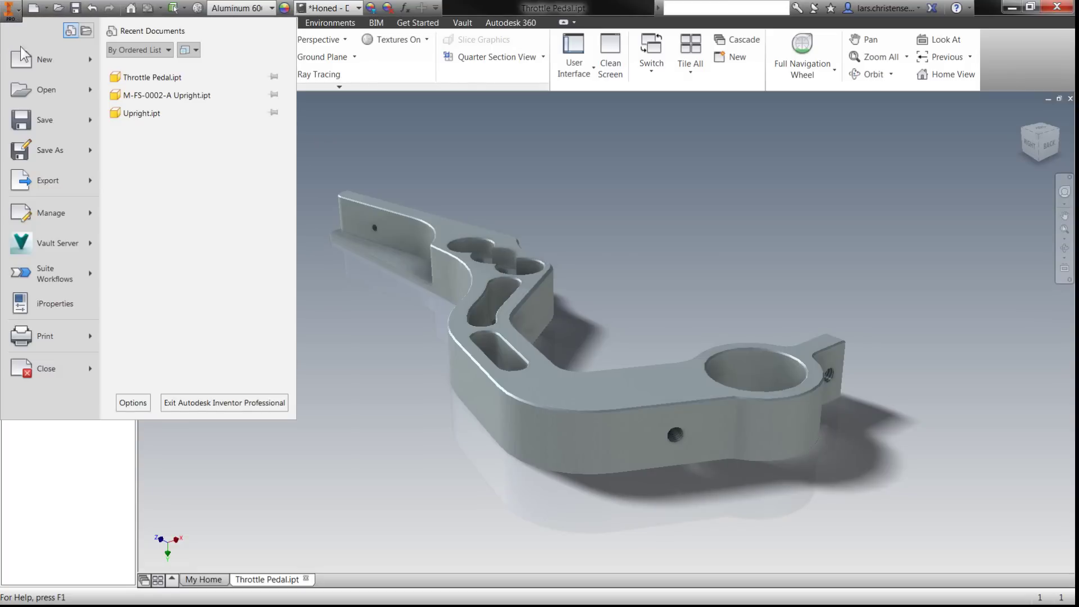
{"action": "mouse_move", "coordinate": [39, 183]}
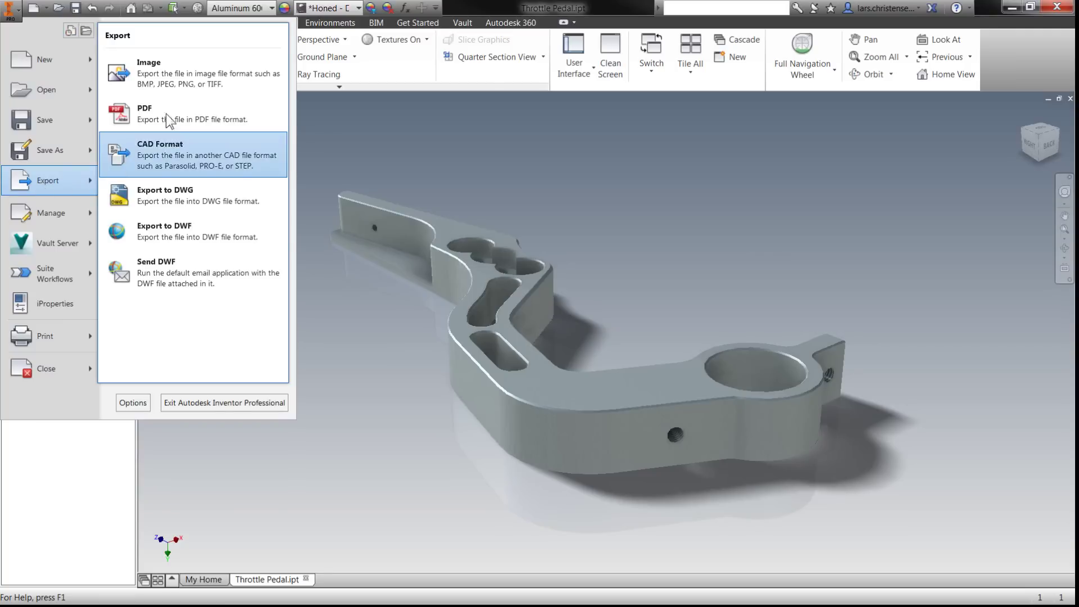
{"action": "left_click", "coordinate": [173, 73]}
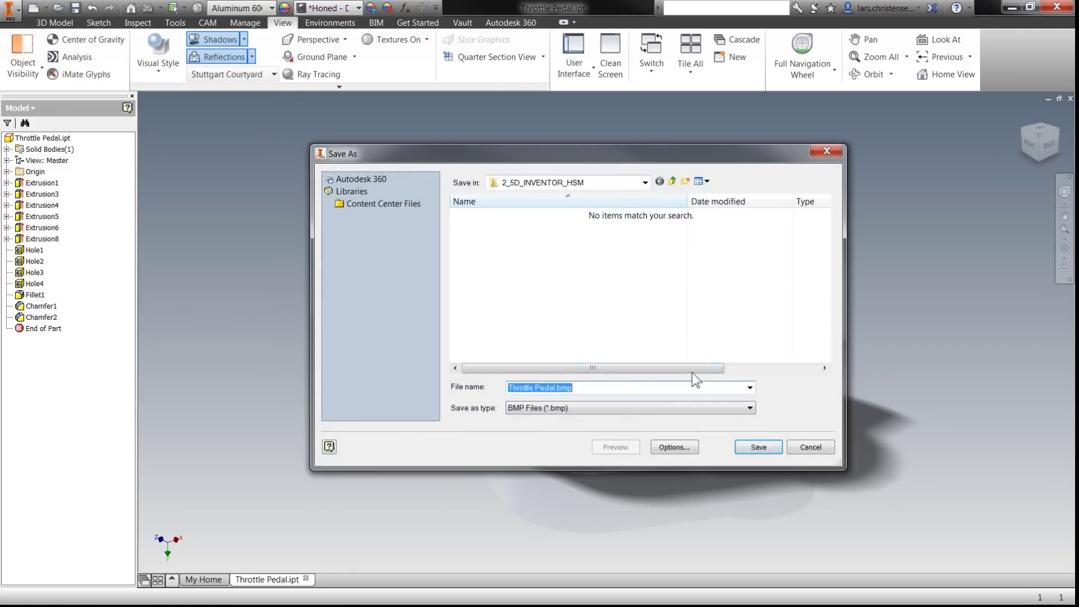
{"action": "left_click", "coordinate": [686, 408]}
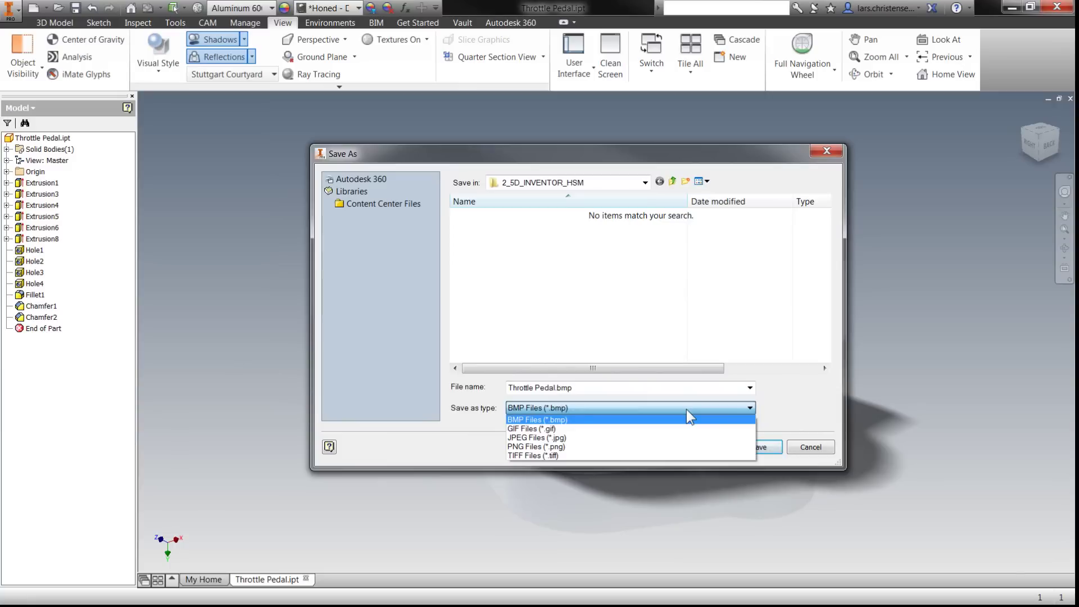